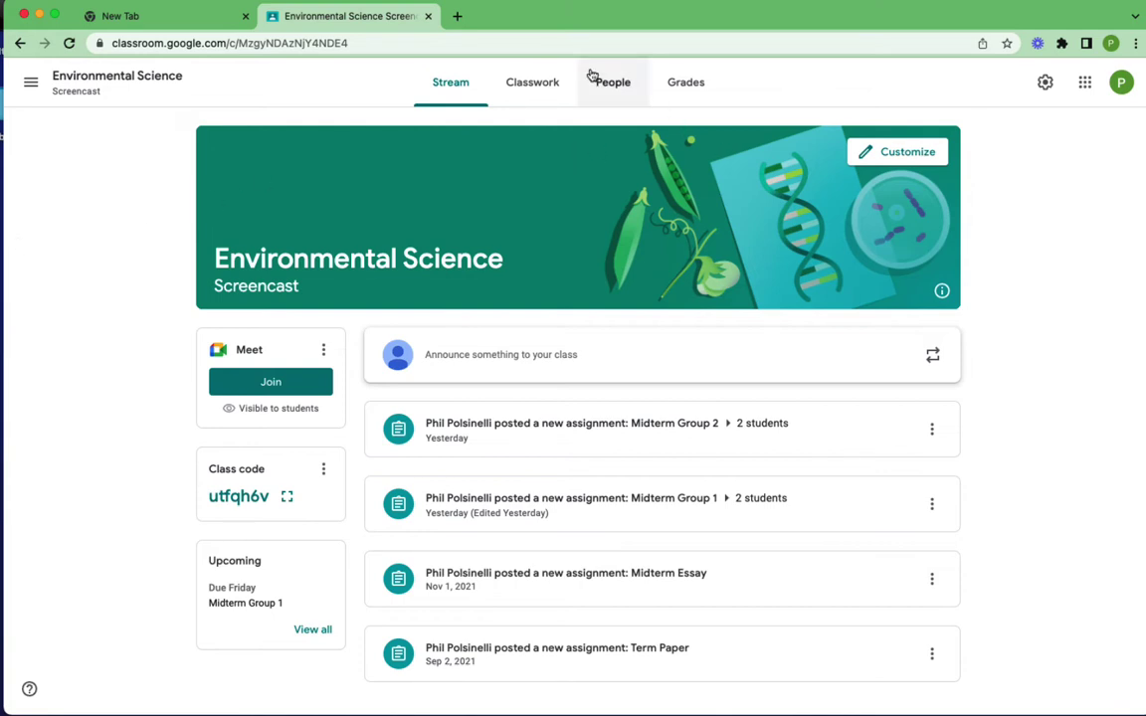
# - Create a new assignment titled "Group 1 Exercise" in the Environmental Science classwork
pyautogui.click(543, 85)
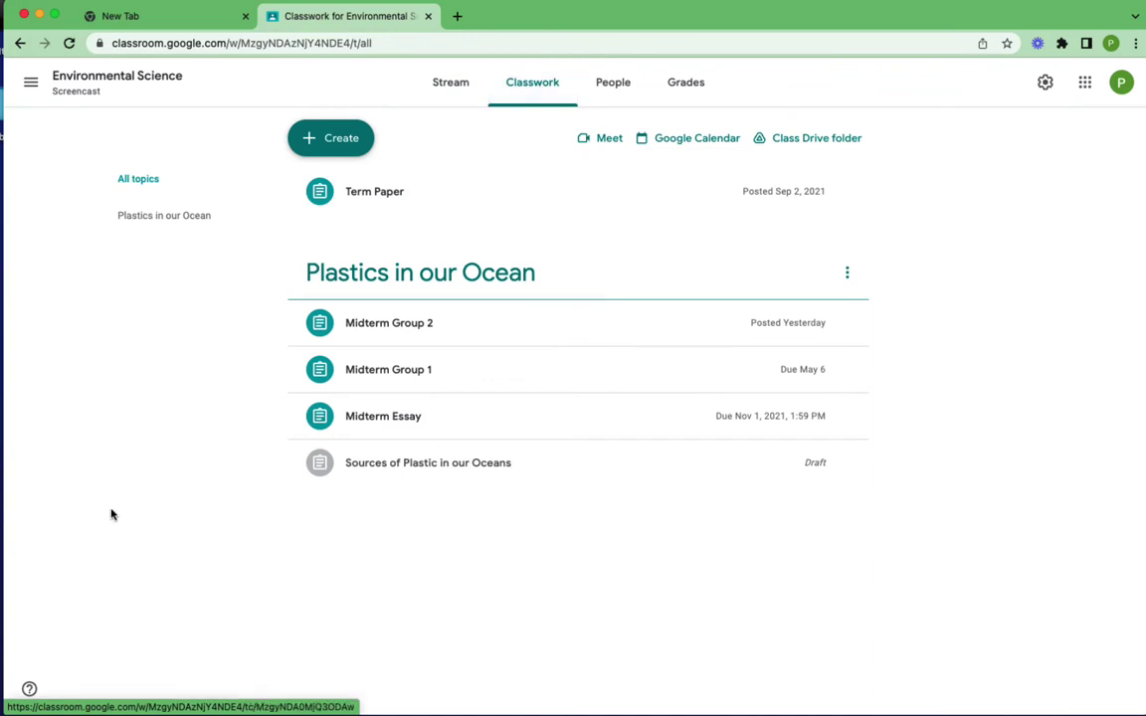
pyautogui.click(339, 140)
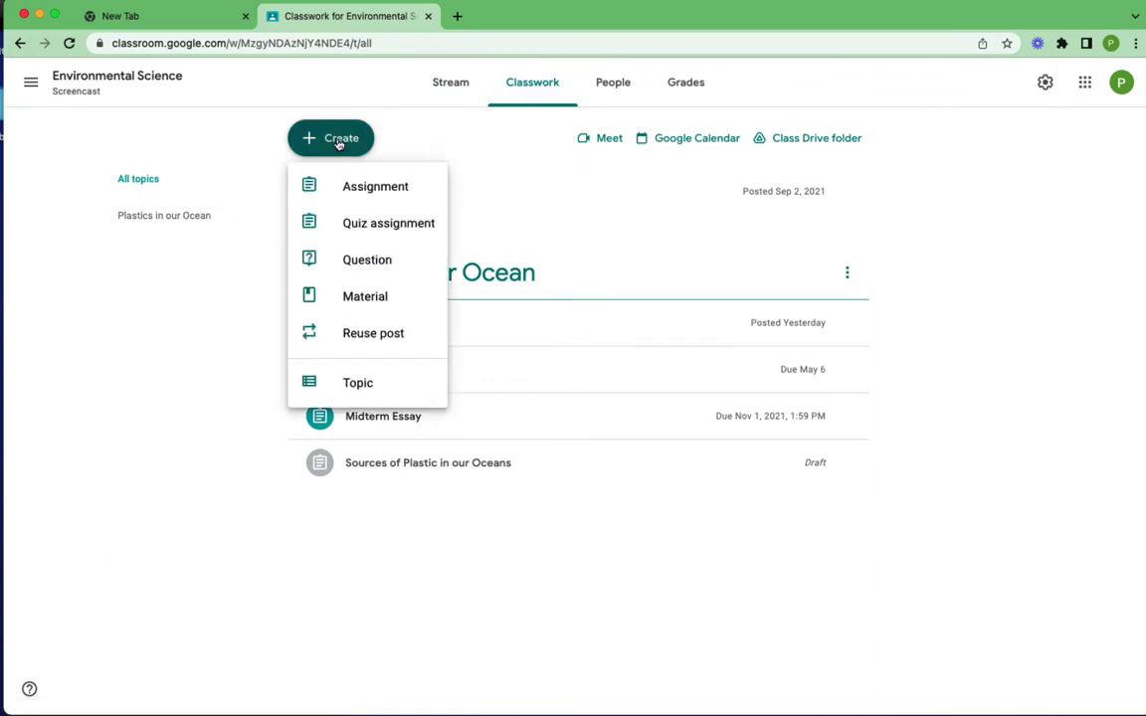
pyautogui.click(383, 189)
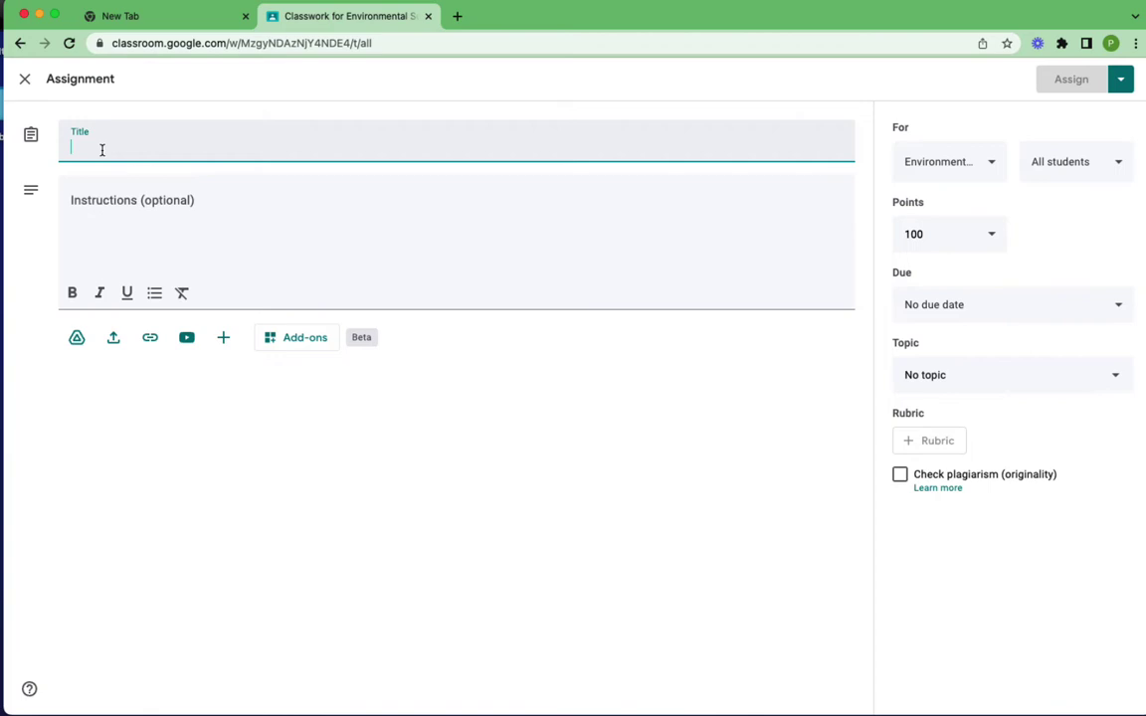
pyautogui.write('Grou')
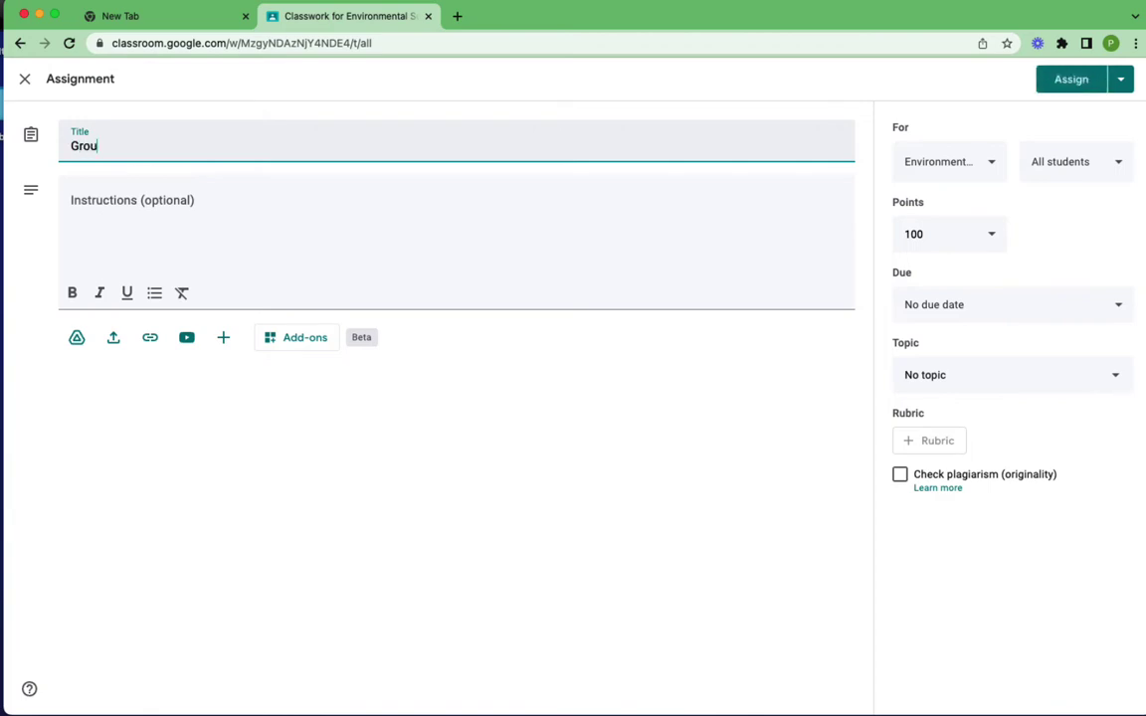
pyautogui.write('p 1 Exercise')
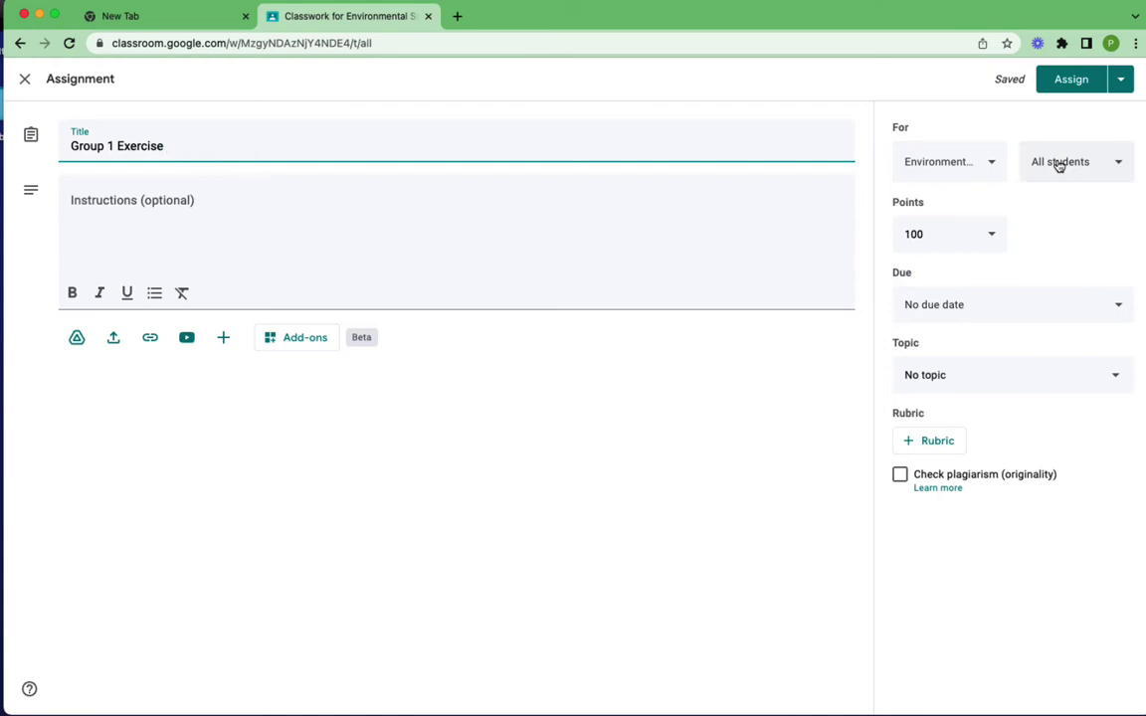
# - Limit the assignment to the first, third and fifth individual students in the list, and assign it
pyautogui.click(1121, 167)
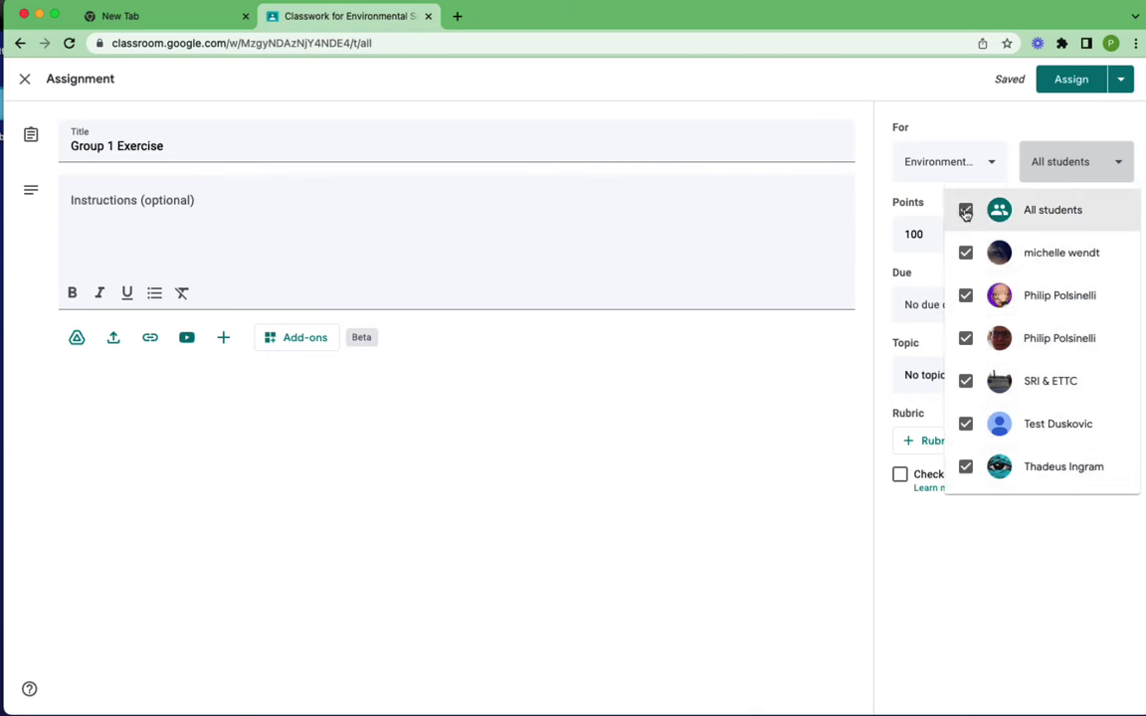
pyautogui.click(965, 211)
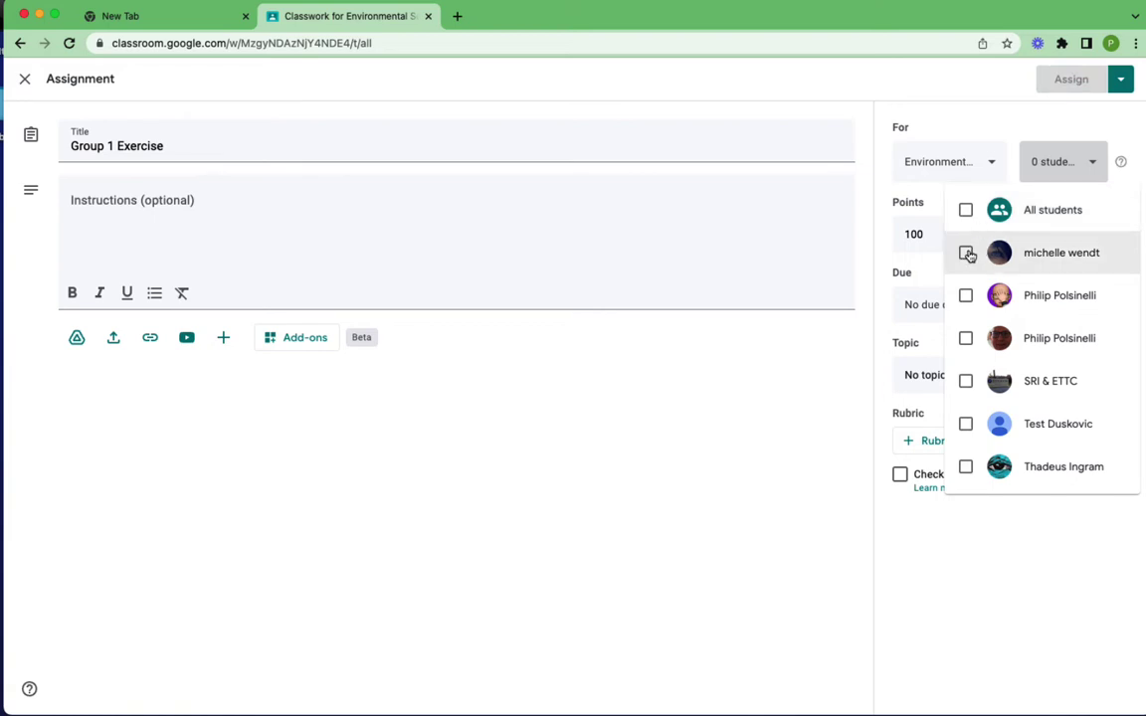
pyautogui.click(965, 252)
pyautogui.click(966, 338)
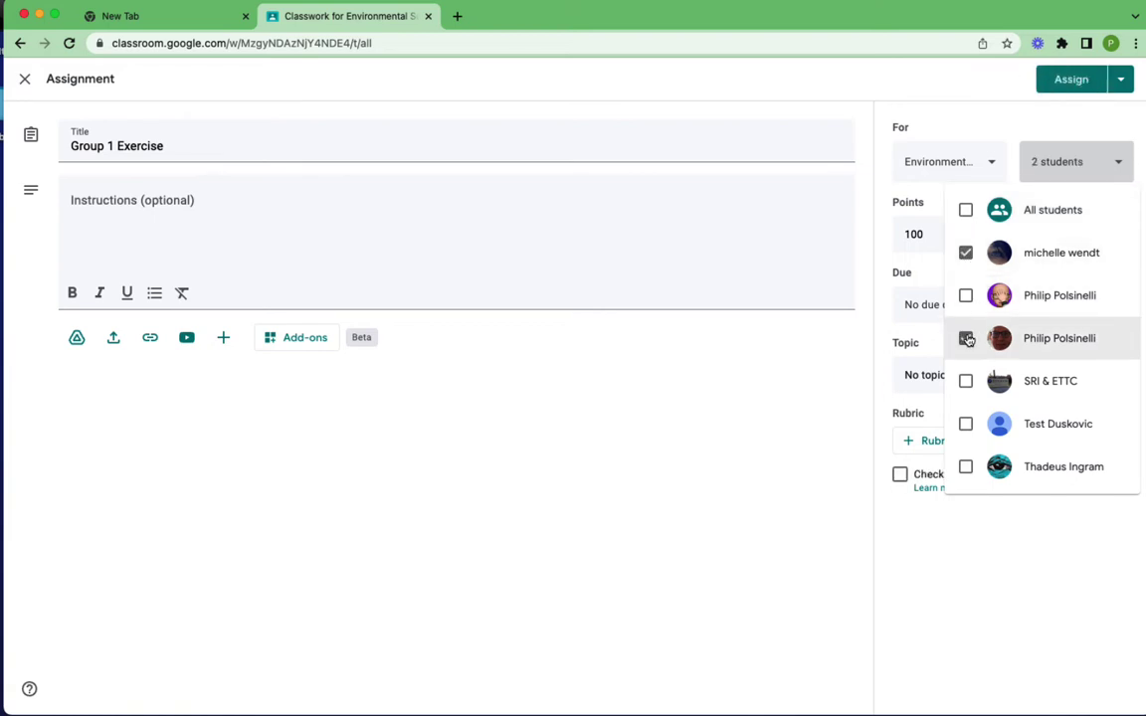
pyautogui.click(966, 426)
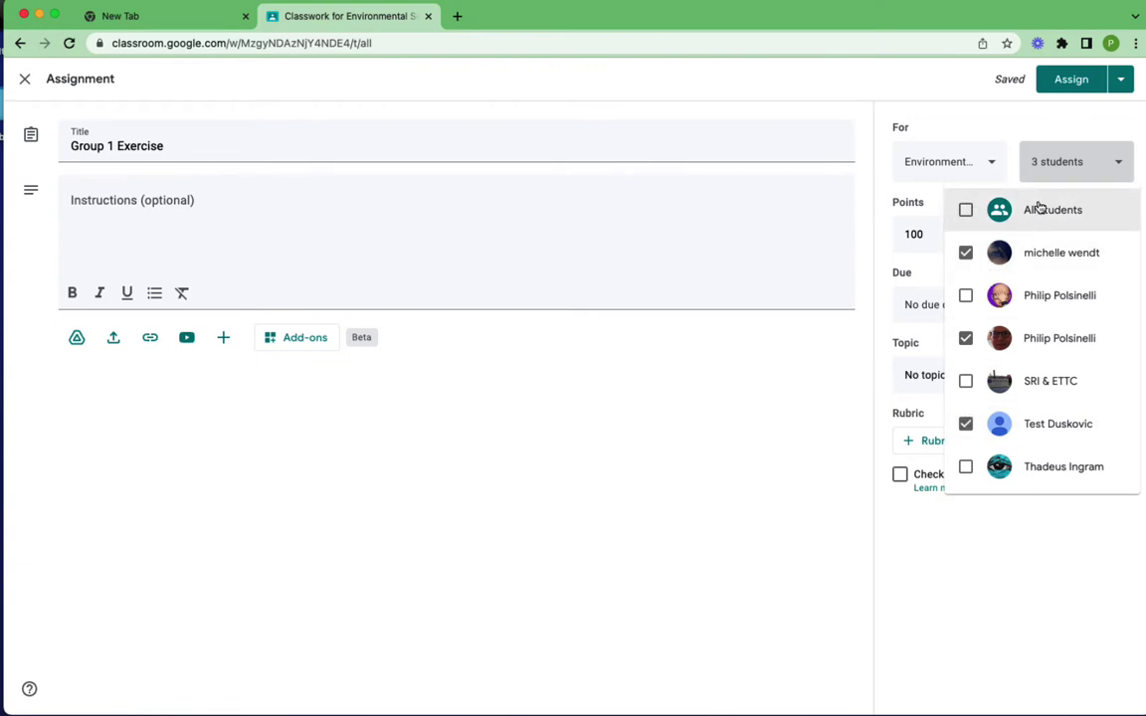
pyautogui.click(1073, 89)
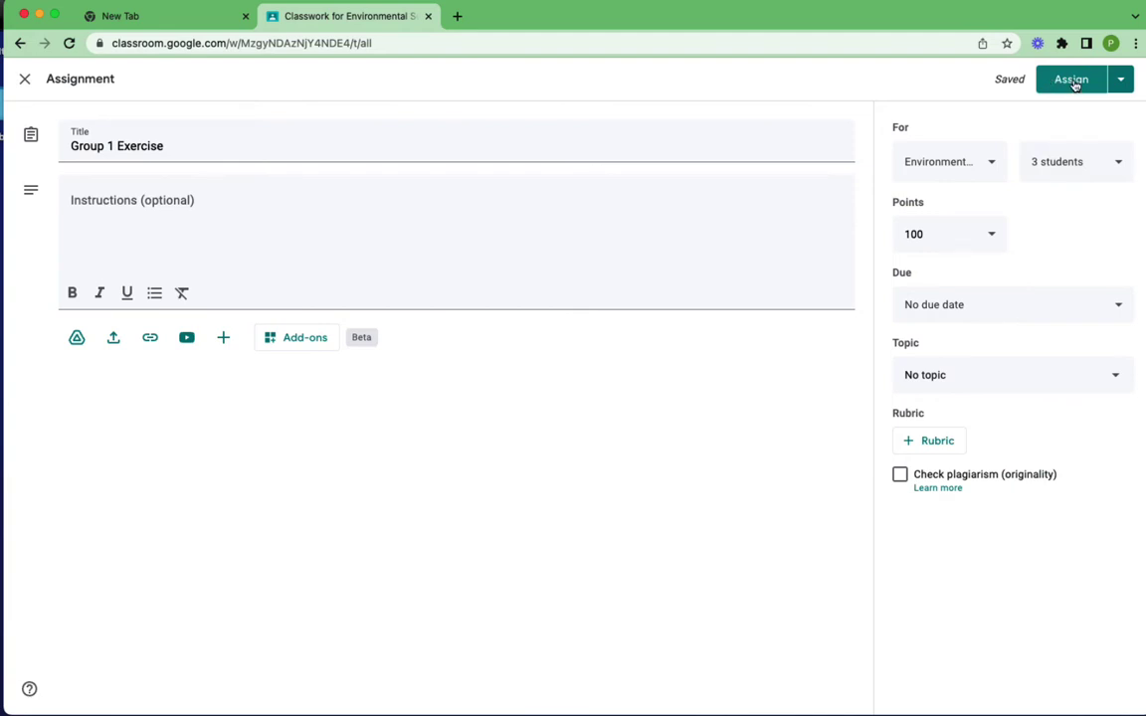
pyautogui.click(1075, 85)
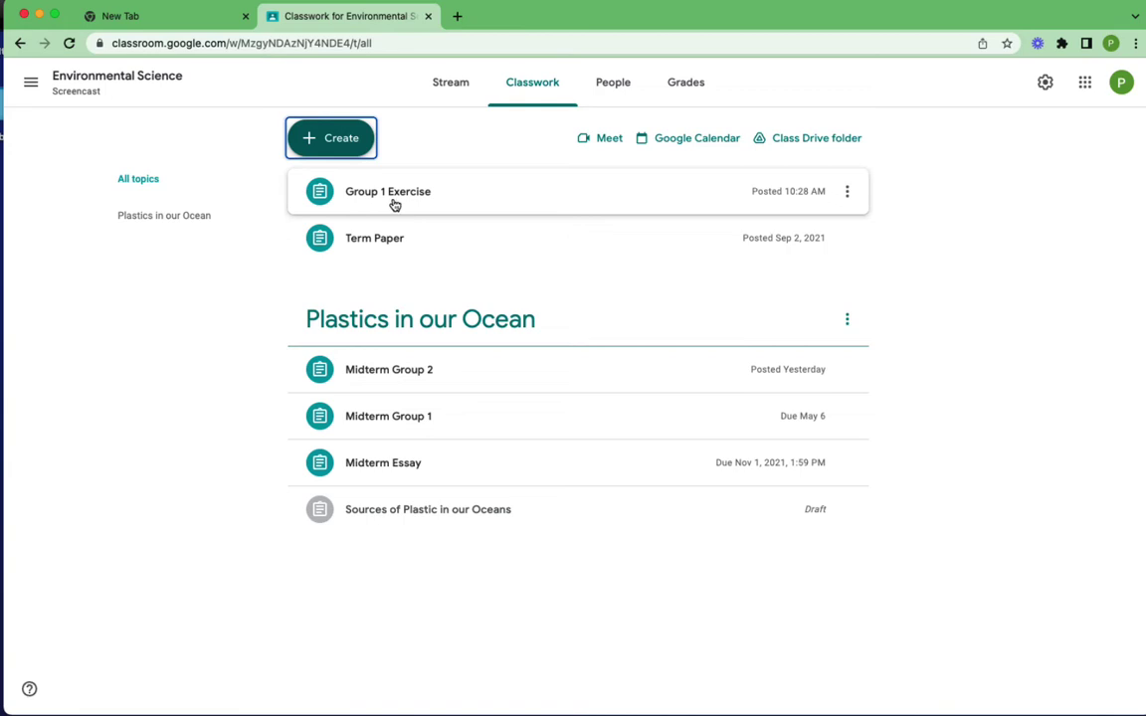
# - Reuse the "Group 1 Exercise" post from the Environmental Science class as a new assignment
pyautogui.click(343, 142)
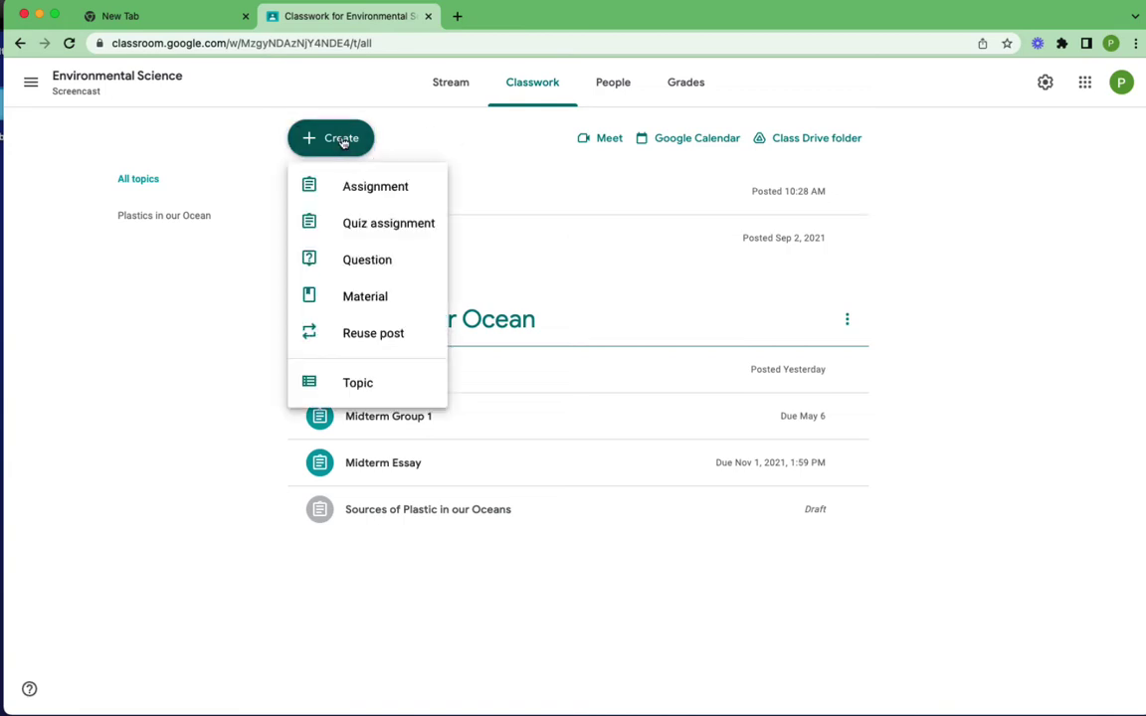
pyautogui.click(372, 338)
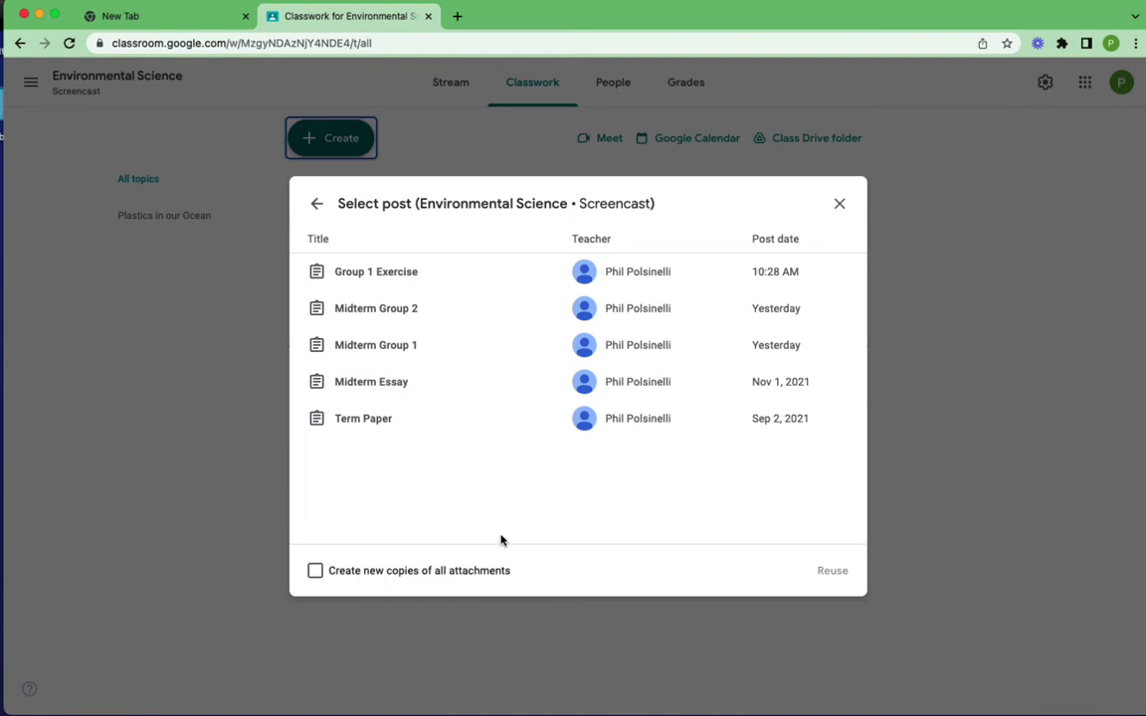
pyautogui.click(317, 203)
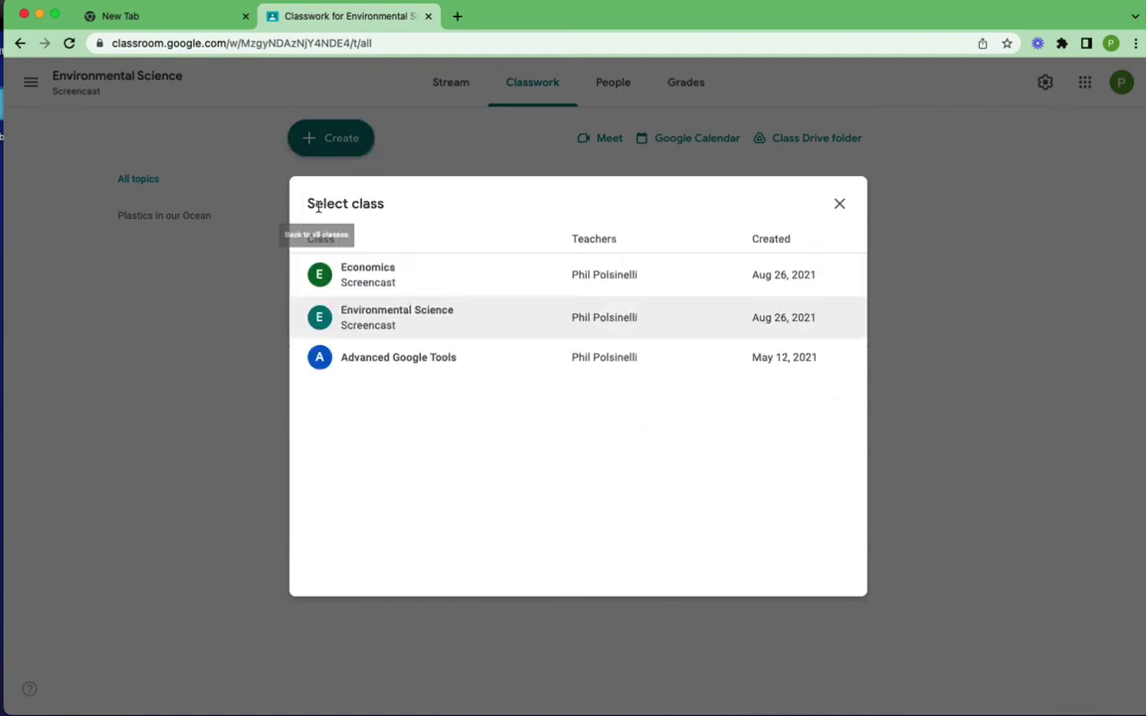
pyautogui.click(384, 320)
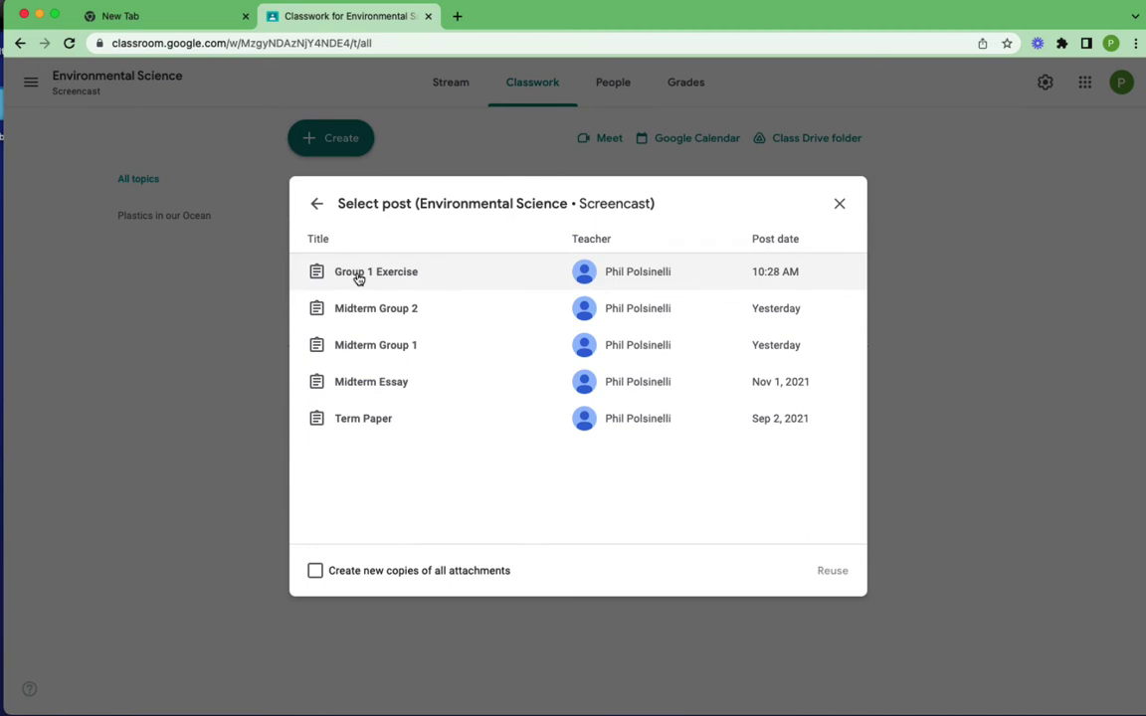
pyautogui.click(359, 279)
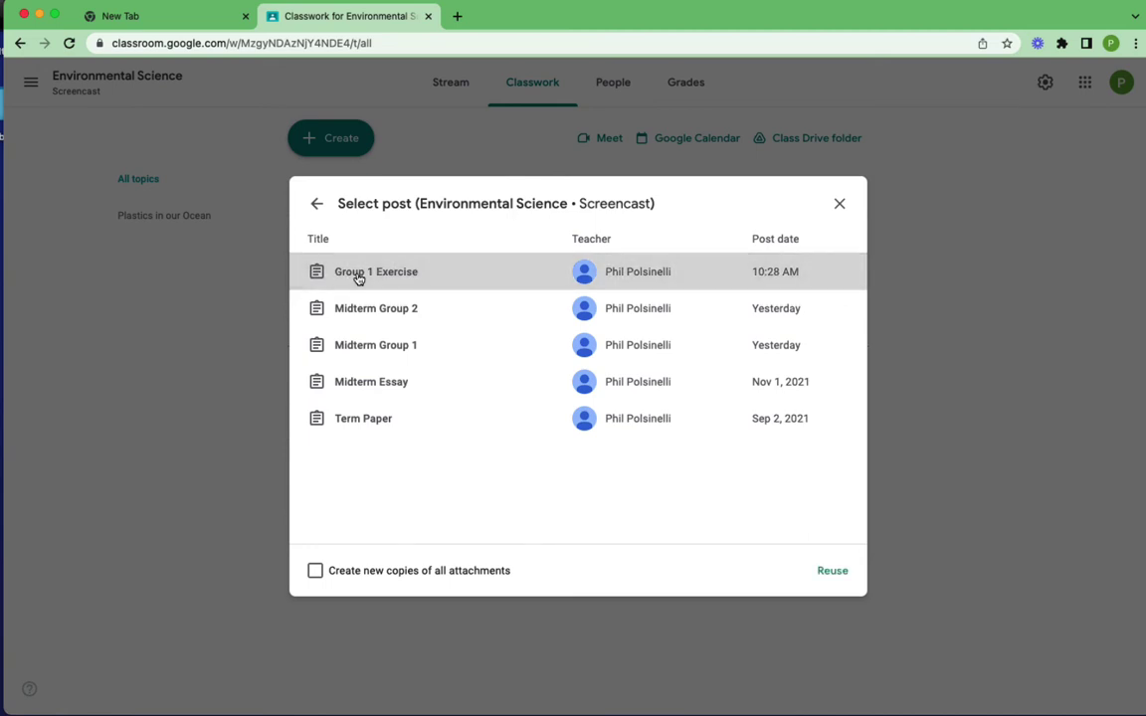
pyautogui.click(830, 573)
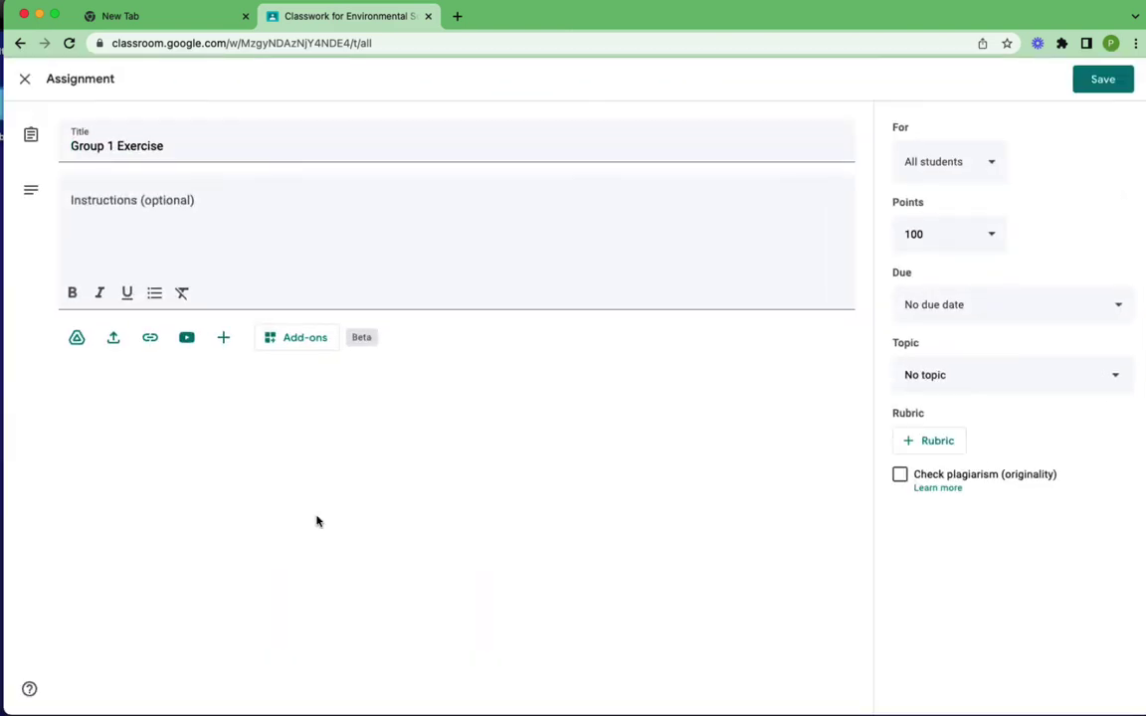
# - Change the reused assignment's title to "Group 2 Exercise"
pyautogui.click(109, 144)
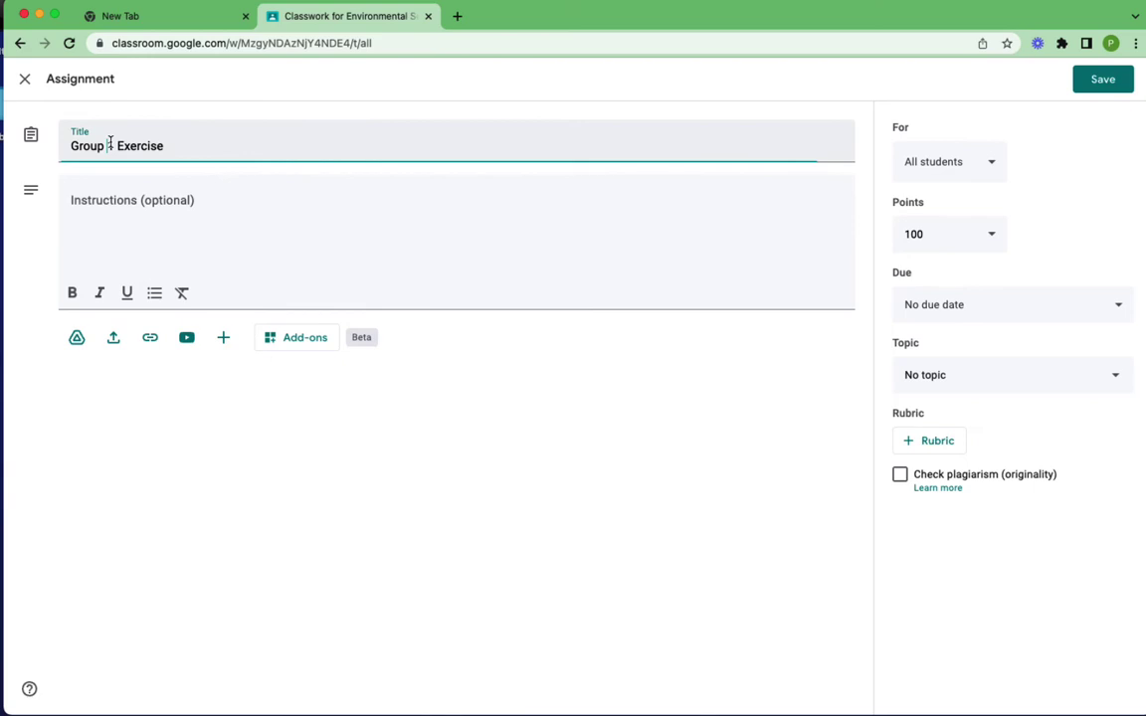
pyautogui.doubleClick(110, 145)
pyautogui.write('2')
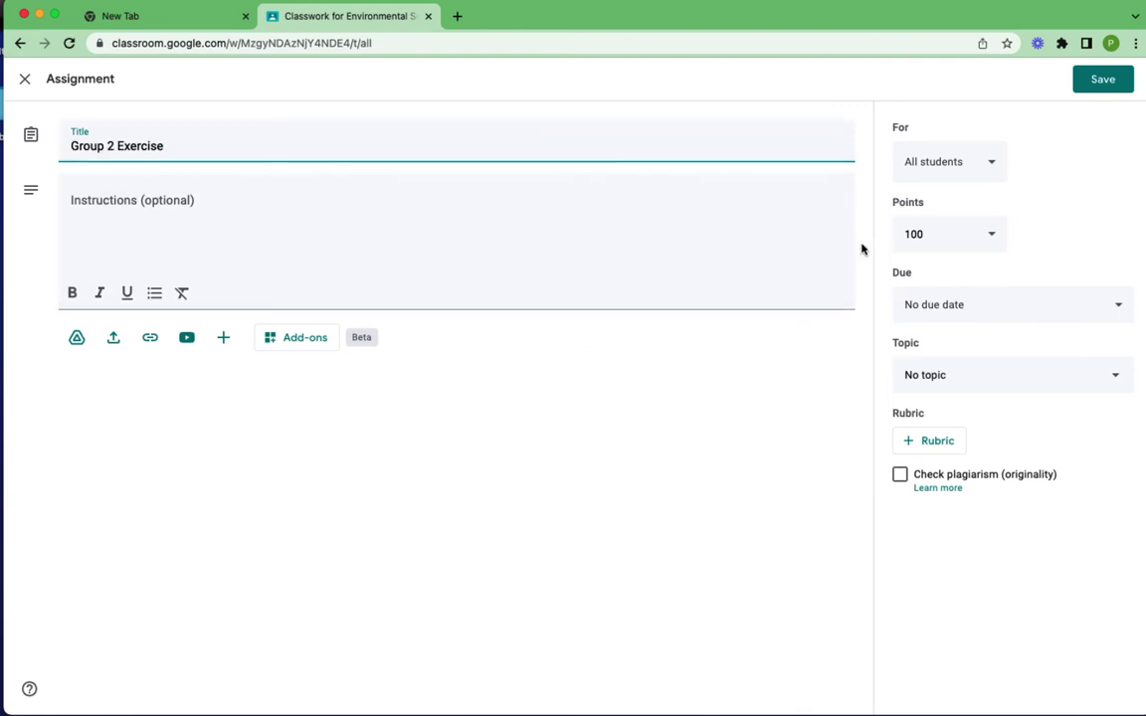
# - Exclude the first, third and fifth individual students from the Group 2 assignment and save it
pyautogui.click(995, 166)
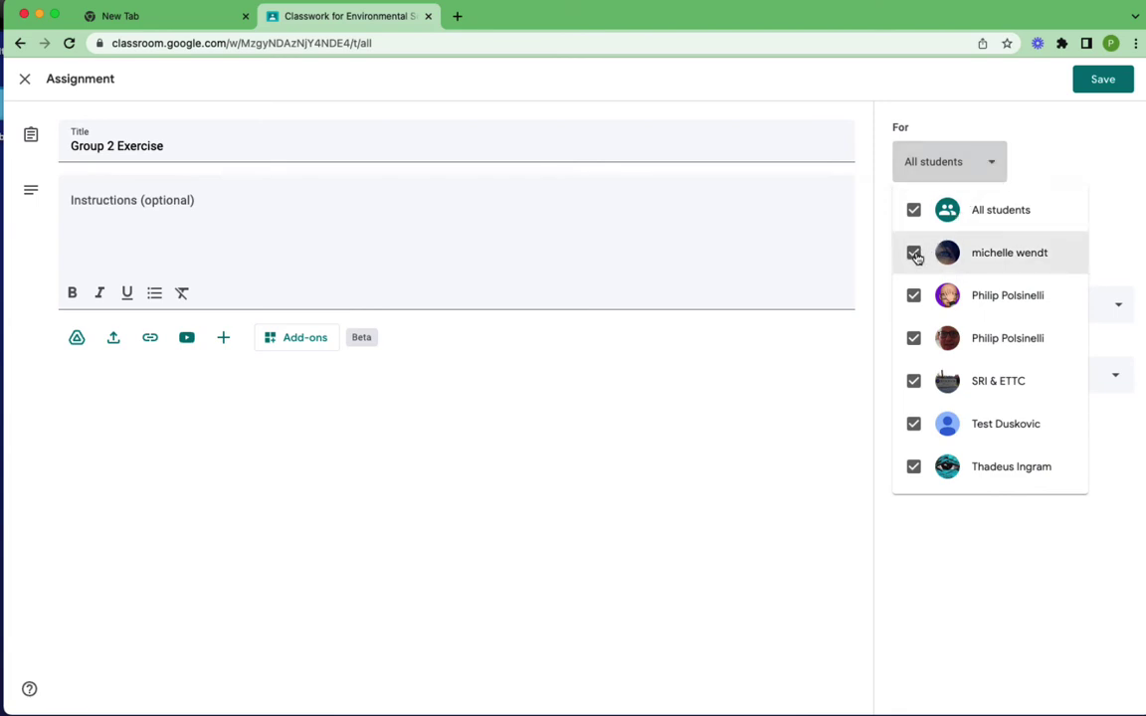
pyautogui.click(915, 254)
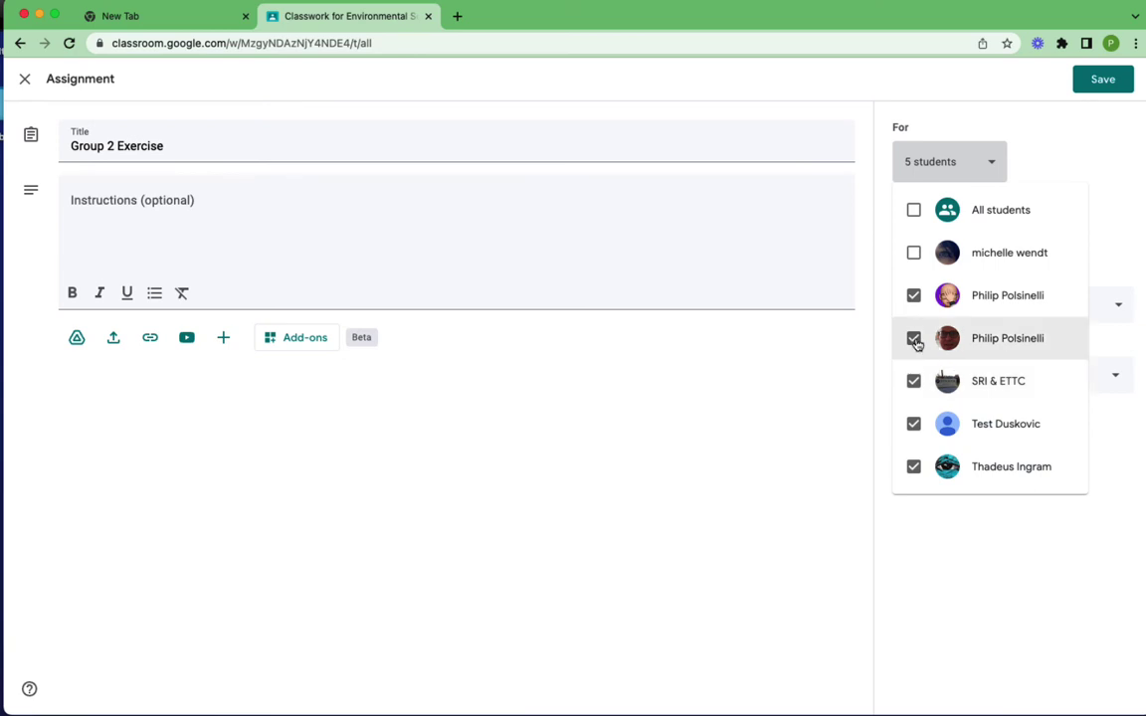
pyautogui.click(915, 339)
pyautogui.click(914, 425)
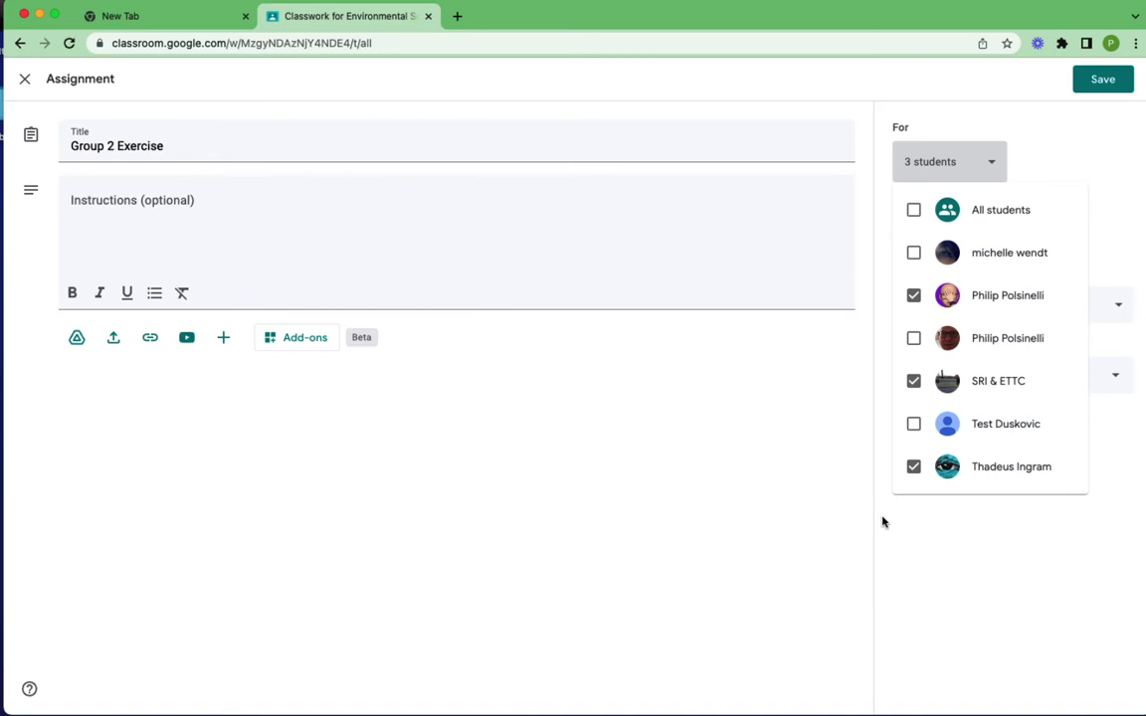
pyautogui.click(1104, 88)
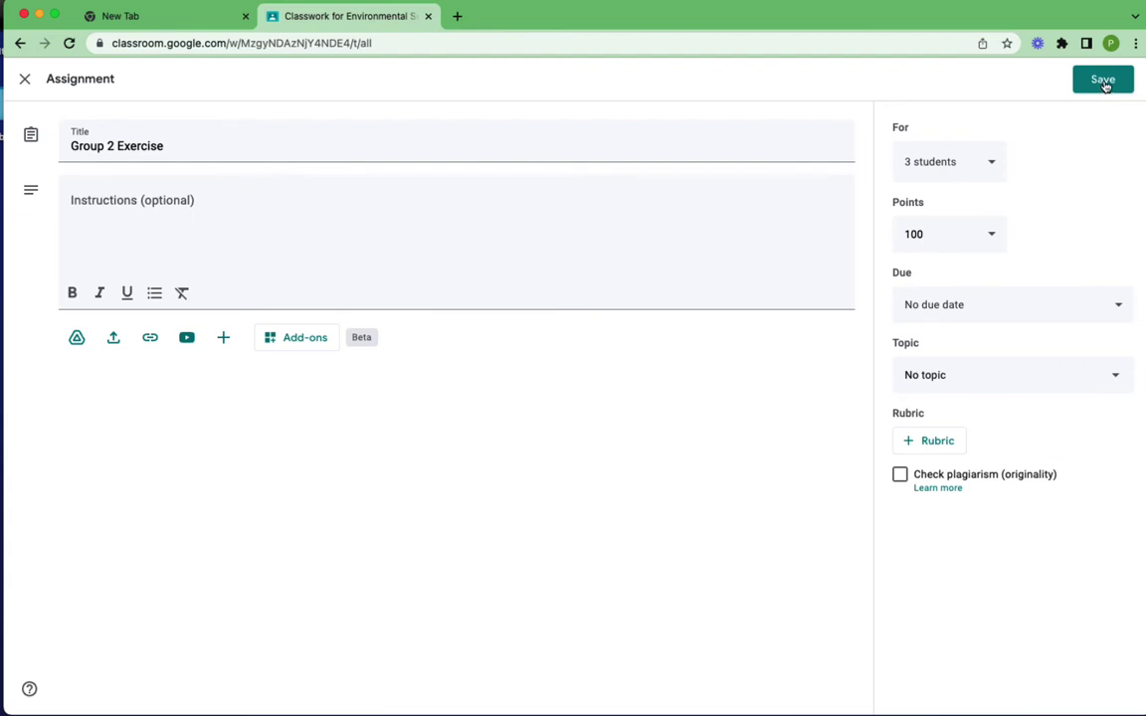
pyautogui.click(1103, 82)
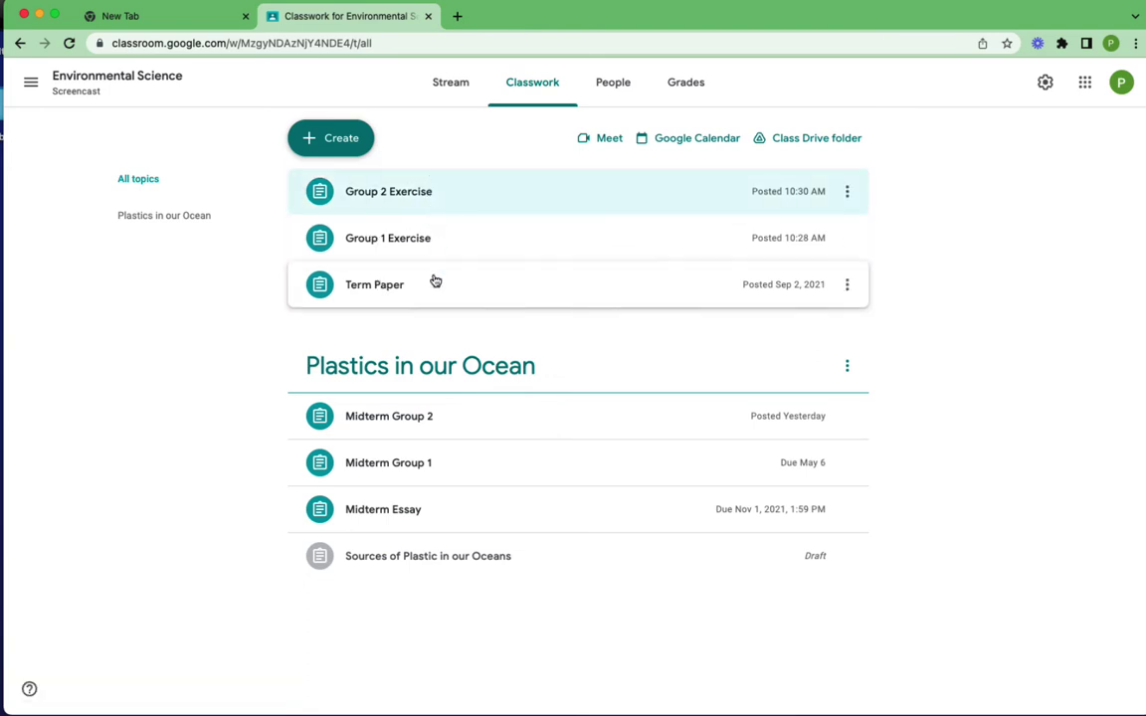
pyautogui.click(444, 203)
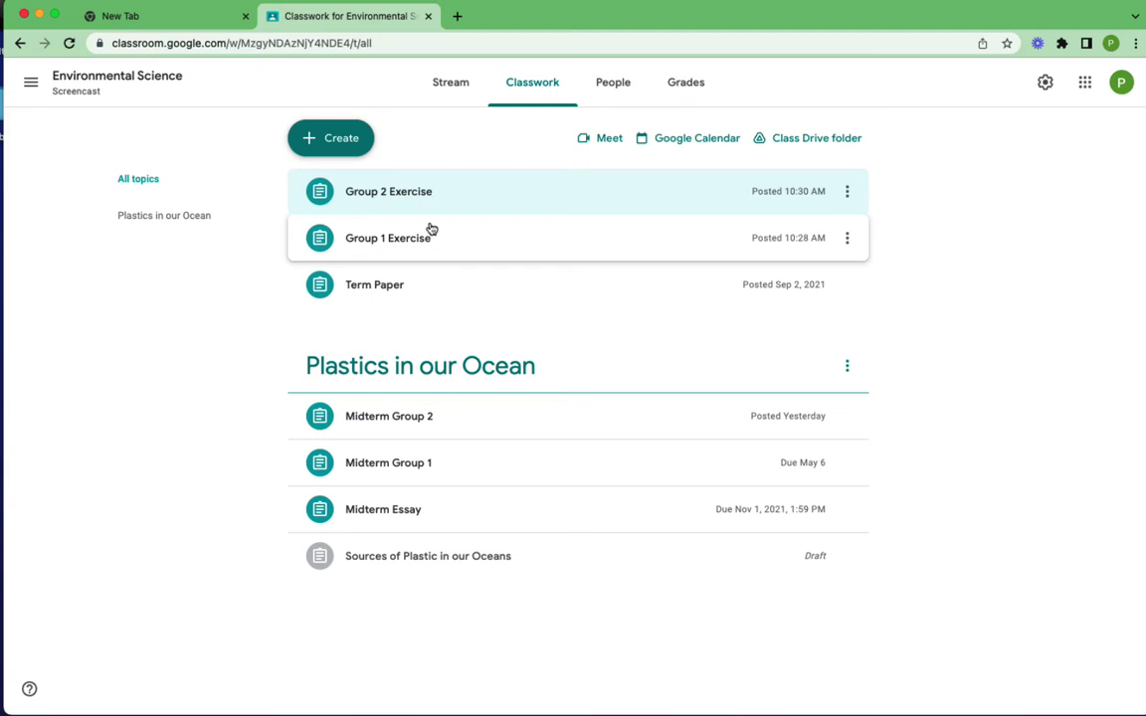
# - Create a new assignment titled "Doc Exercise Group 1" and attach a new Google Sheets spreadsheet to it
pyautogui.click(338, 141)
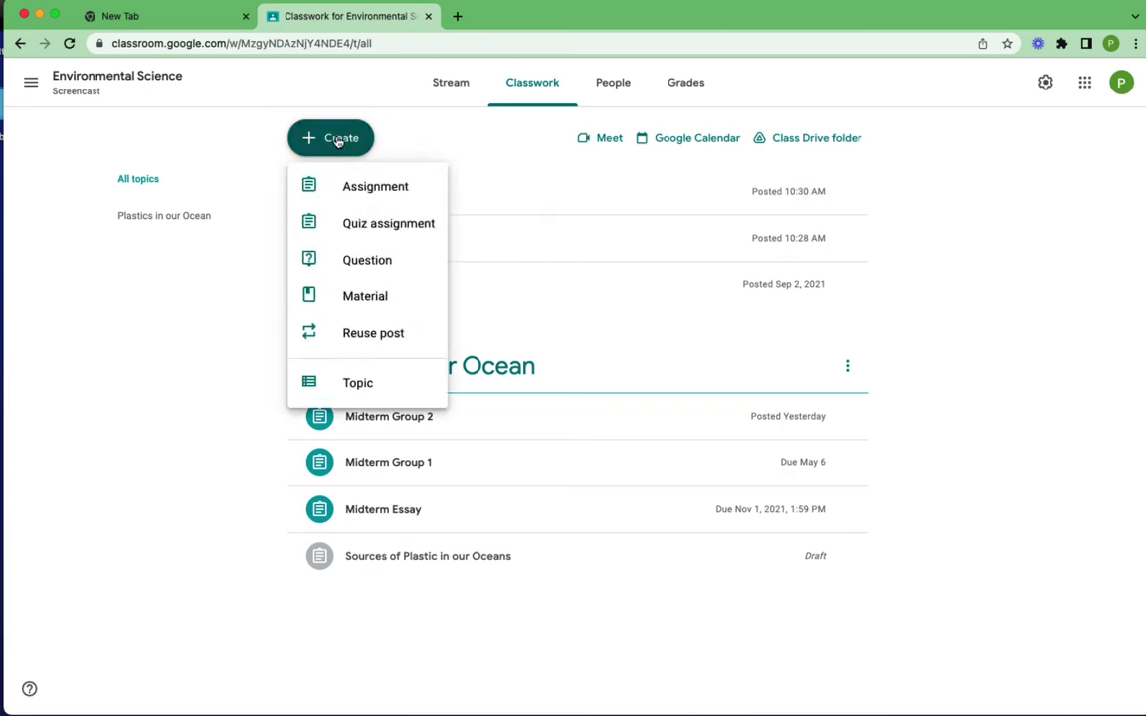
pyautogui.click(371, 188)
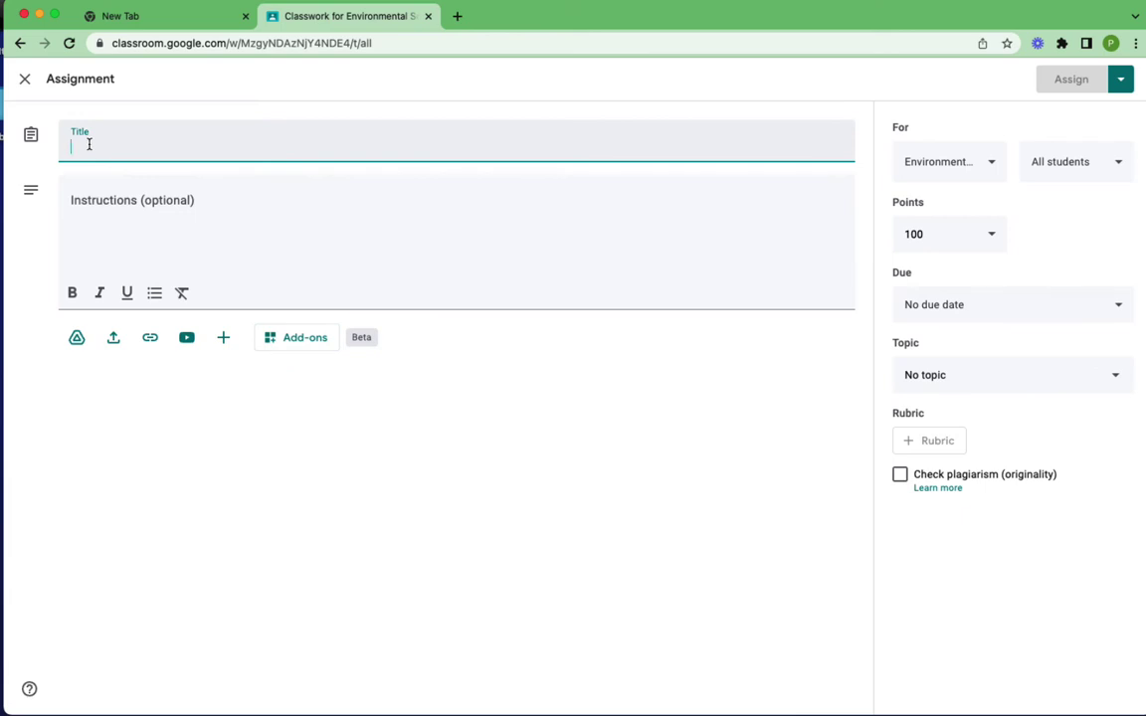
pyautogui.write('Doc Exerci')
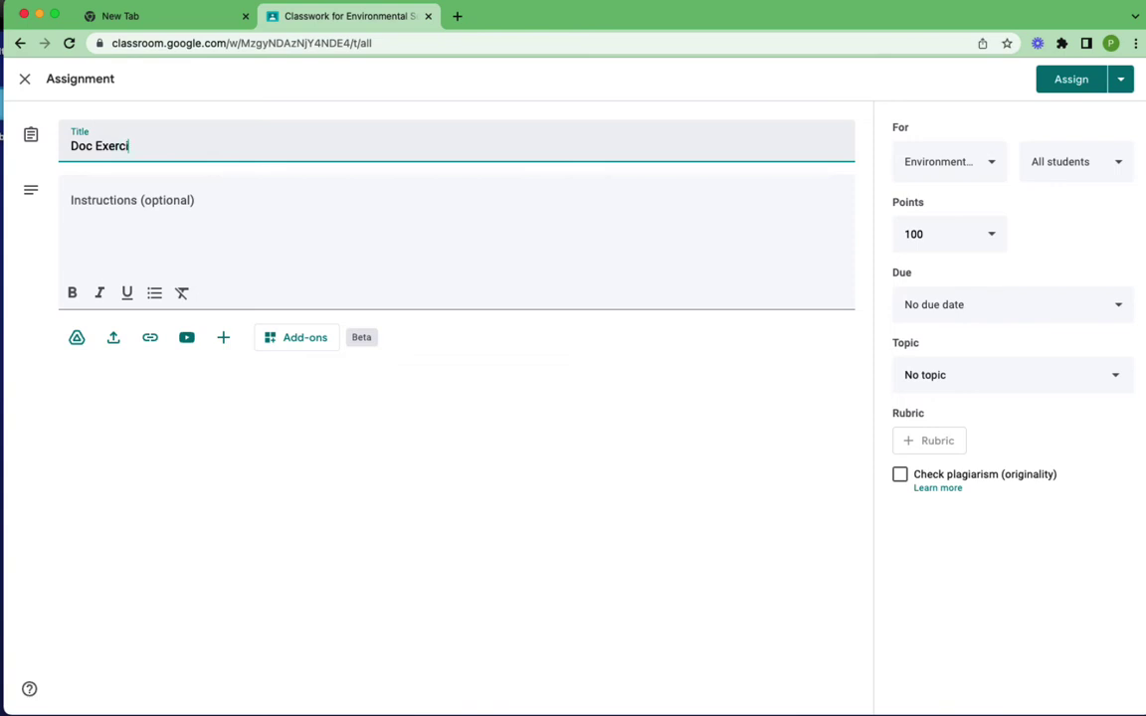
pyautogui.write('se Group 1')
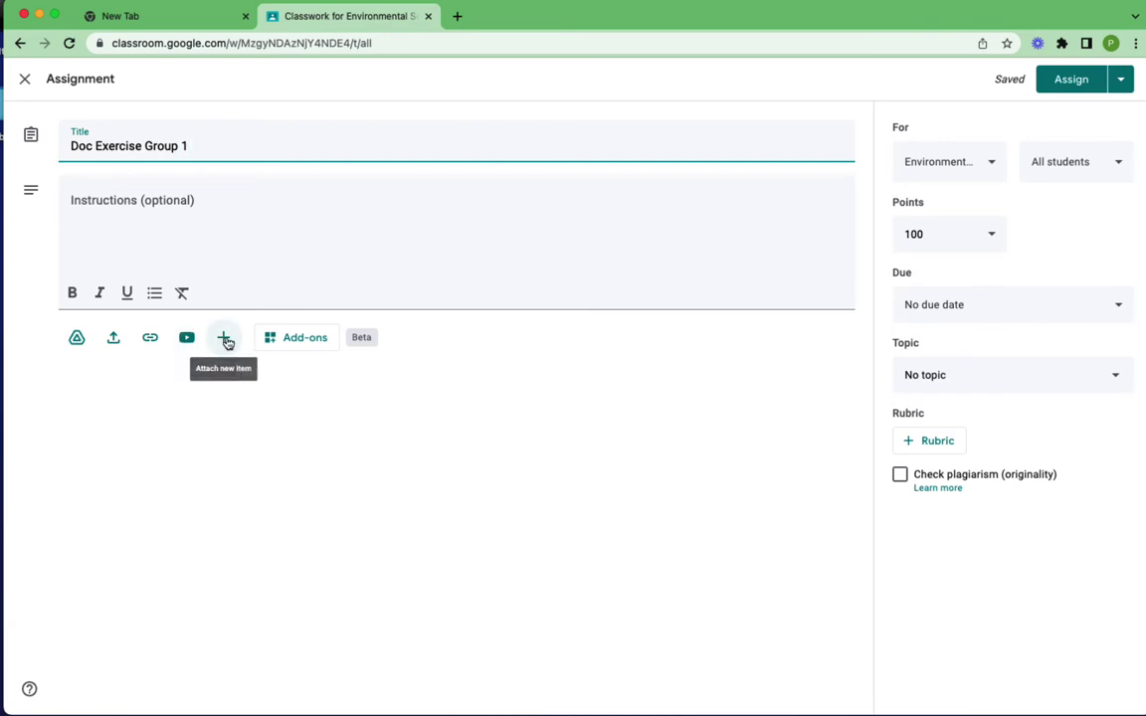
pyautogui.click(225, 341)
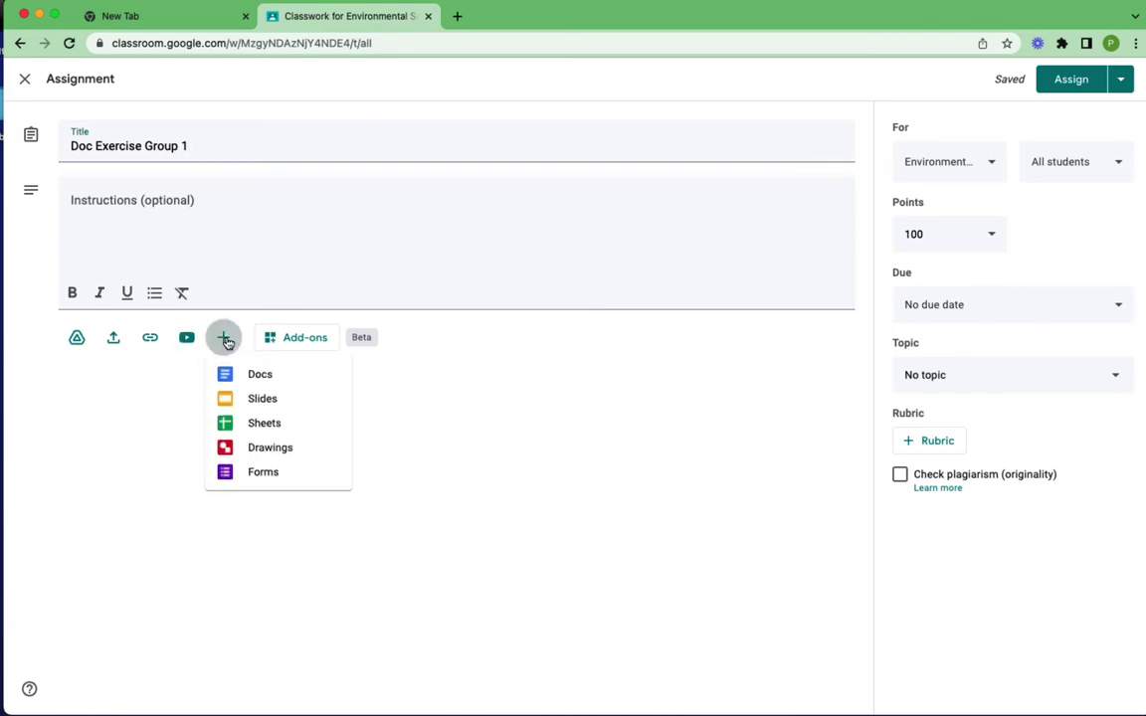
pyautogui.click(257, 424)
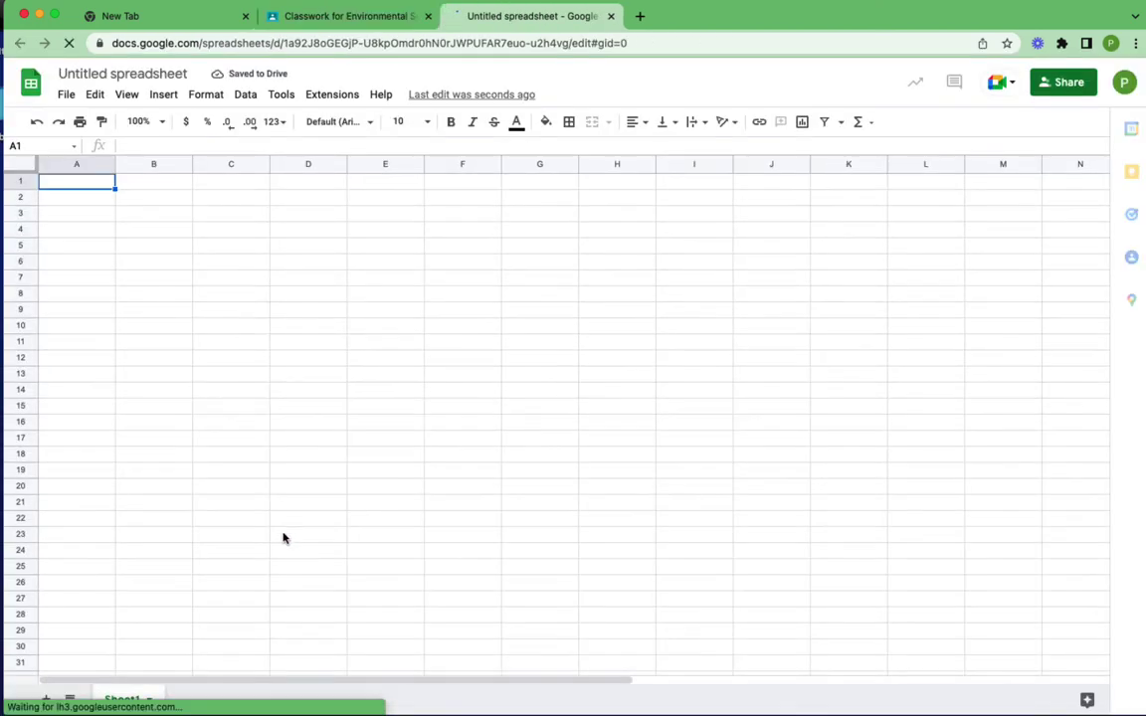
# - Enter "Result 1" in cell A2 of the new spreadsheet
pyautogui.click(85, 197)
pyautogui.click(121, 197)
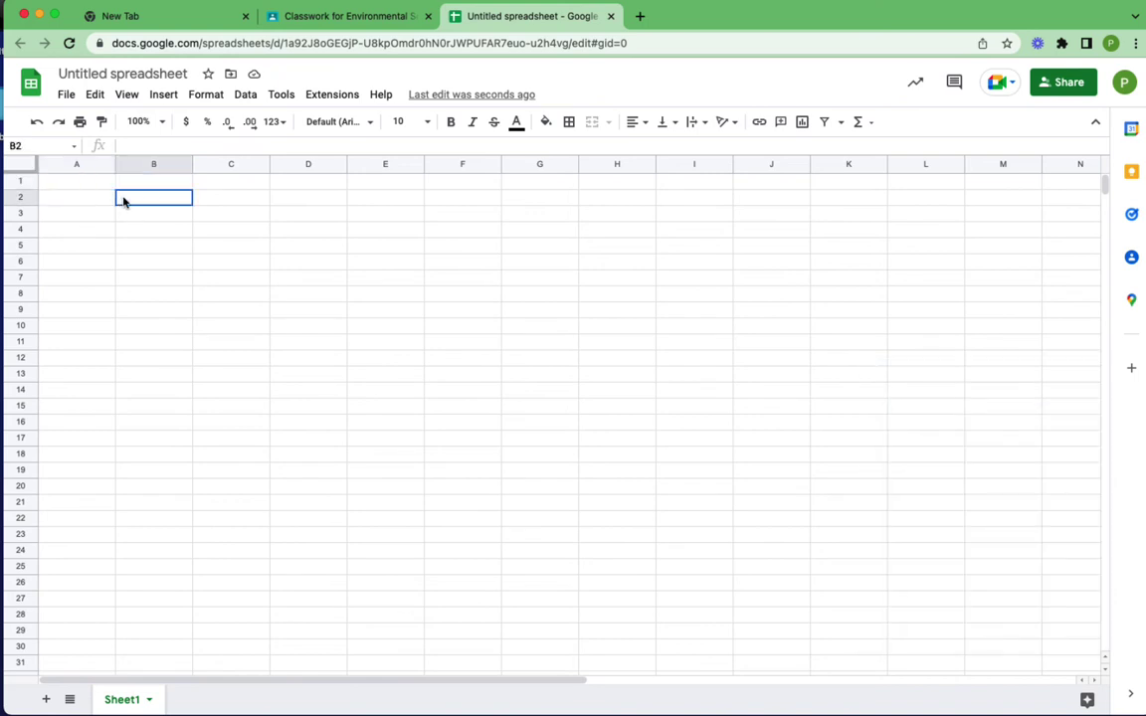
pyautogui.click(82, 201)
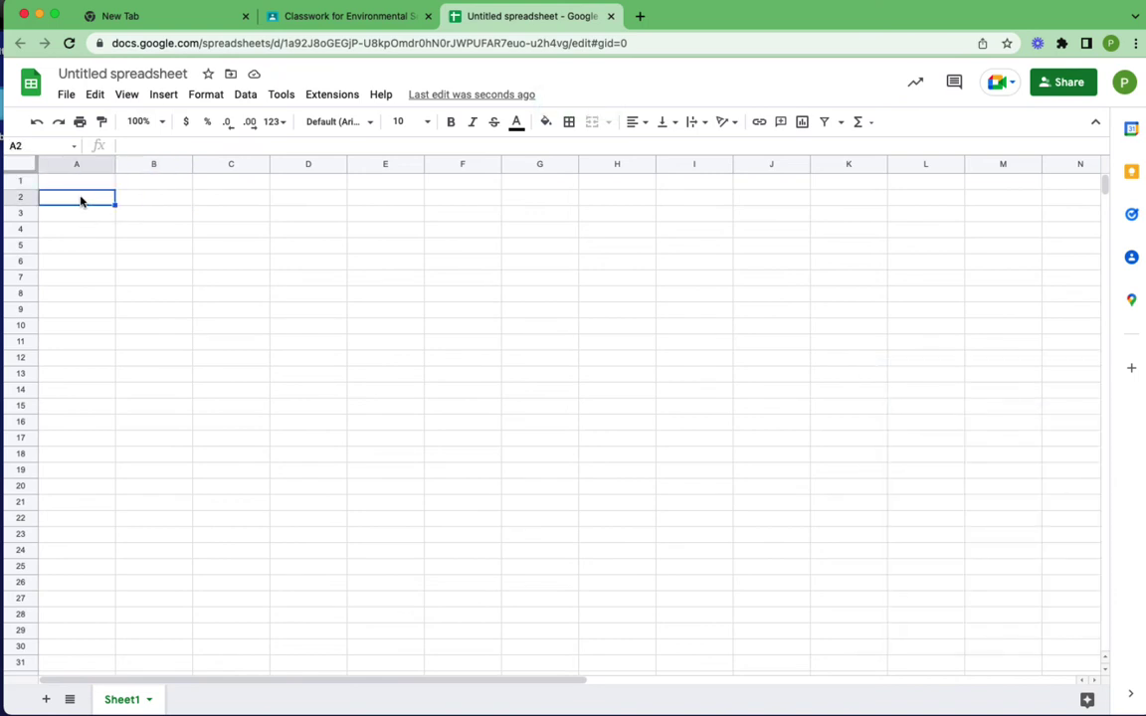
pyautogui.write('Result 1')
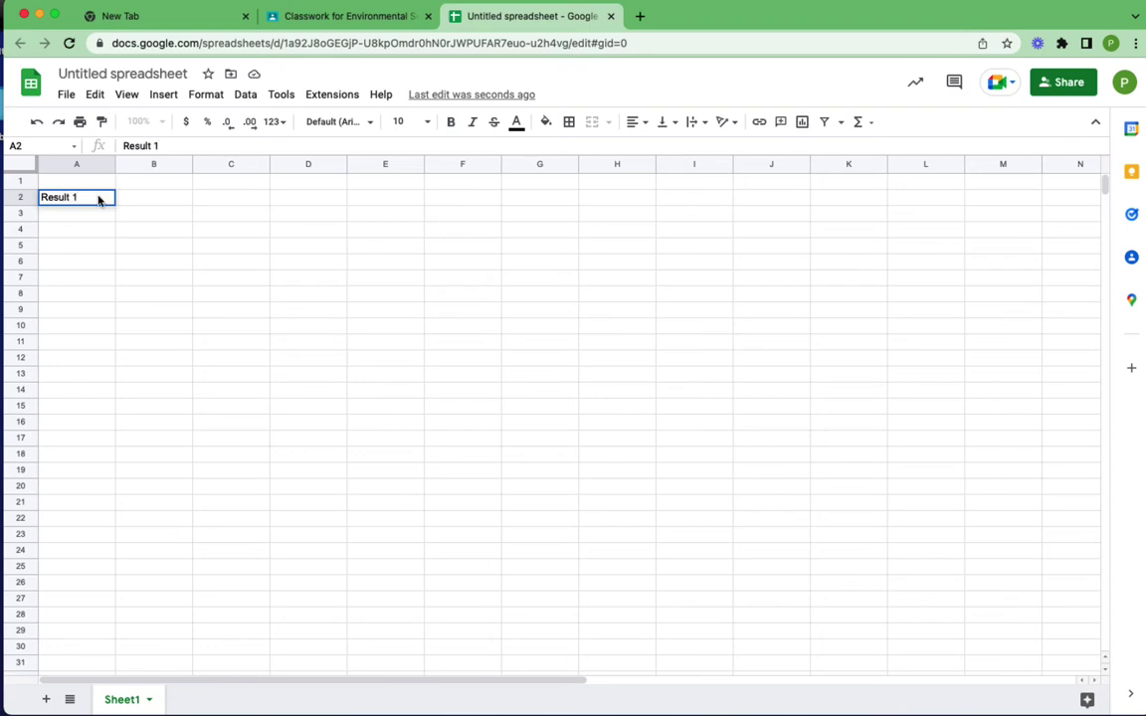
pyautogui.click(66, 217)
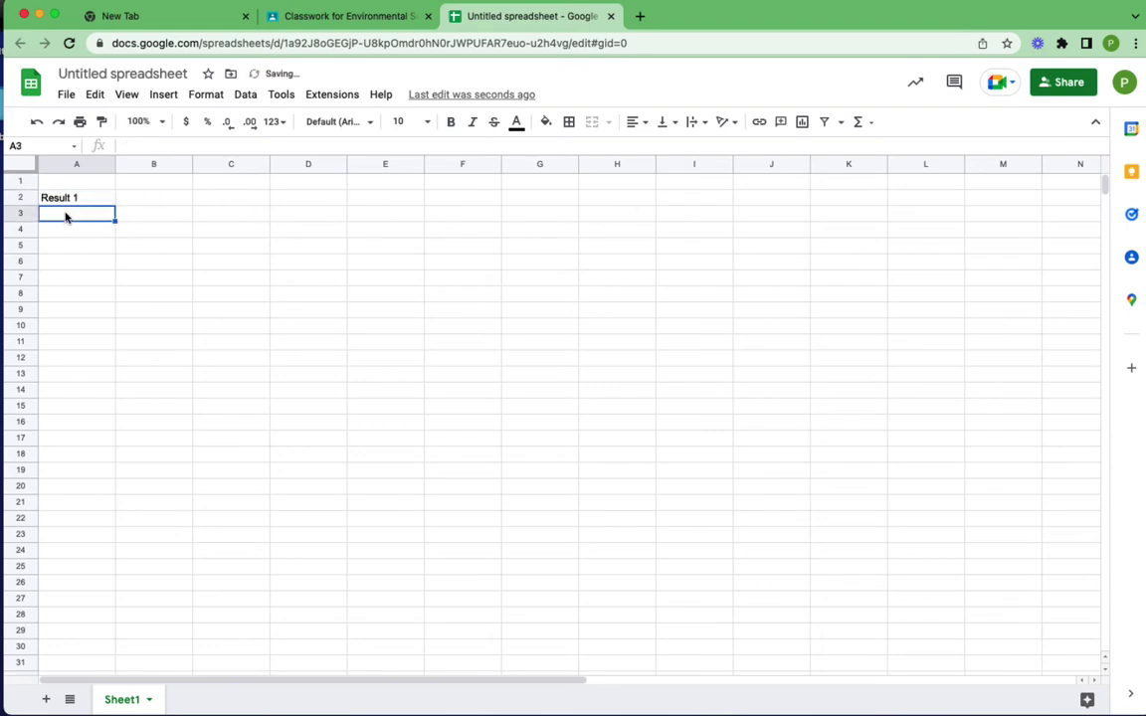
# - Enter "Result 2" in cell A3 and fill the series down to "Result 9" in cell A10
pyautogui.write('Resul')
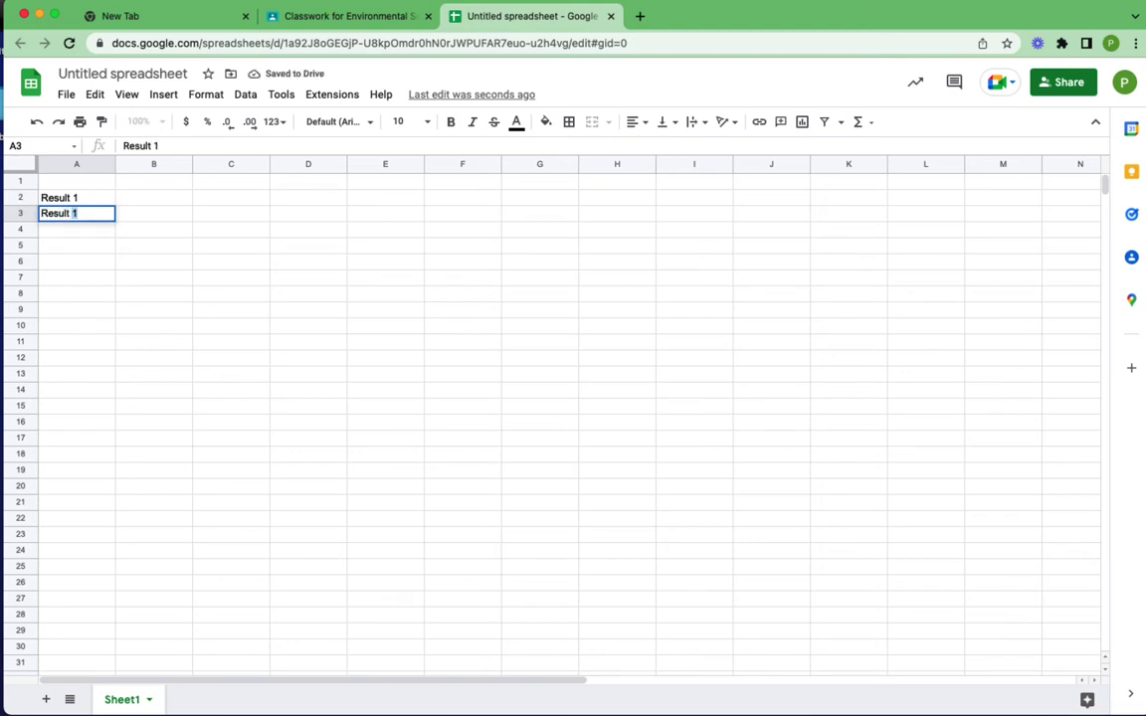
pyautogui.write('t 2')
pyautogui.click(207, 264)
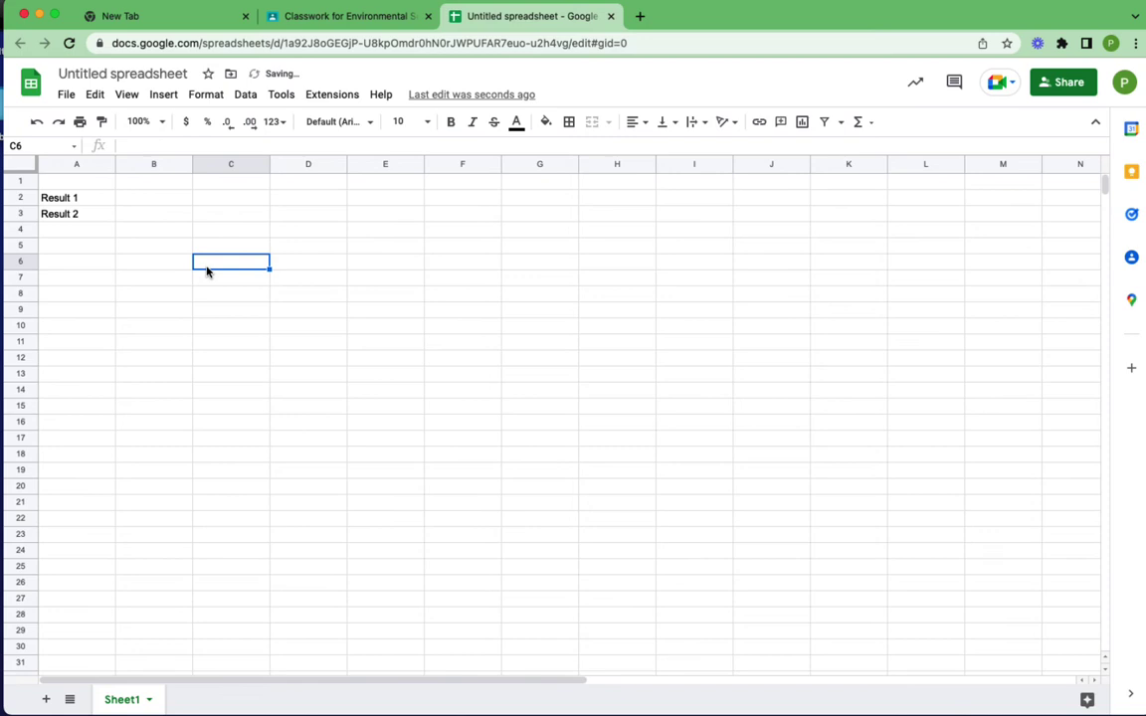
pyautogui.click(89, 218)
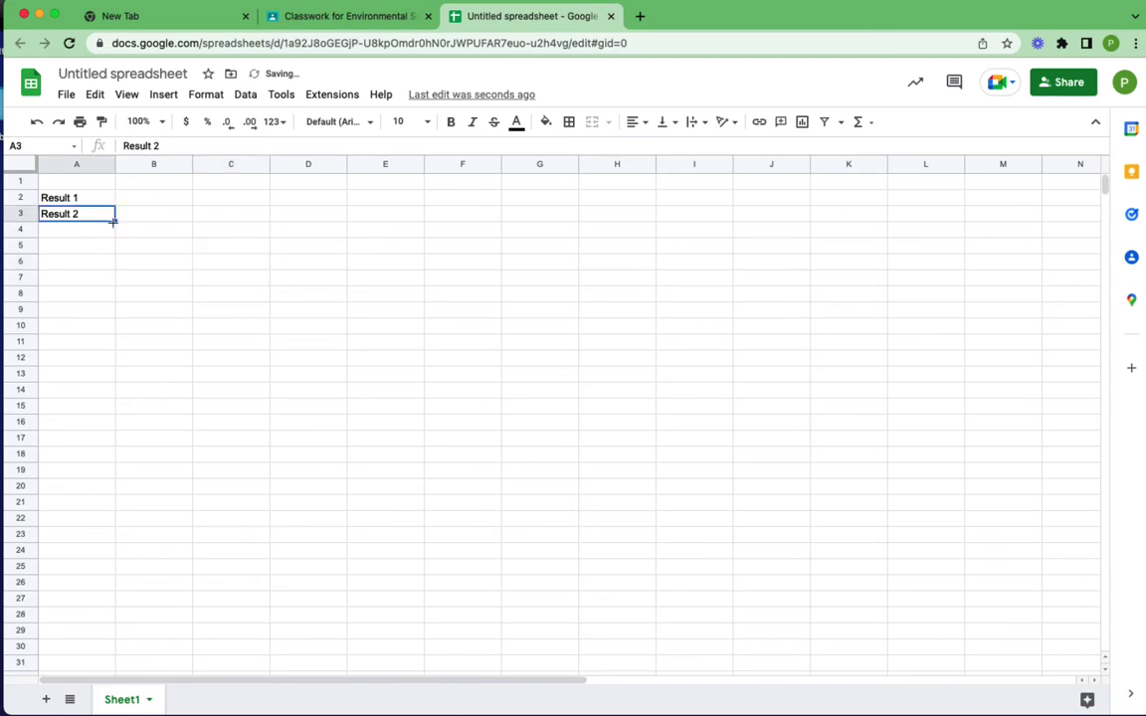
pyautogui.moveTo(115, 220); pyautogui.dragTo(98, 331)
pyautogui.click(205, 342)
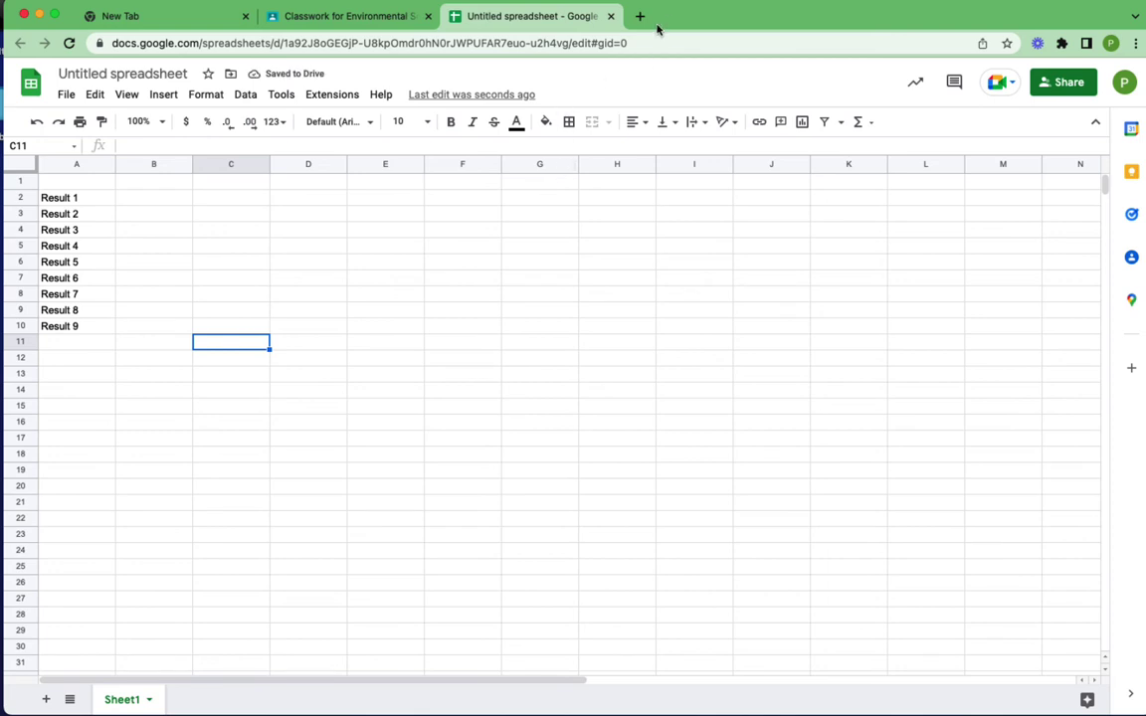
# - Enter the heading "Names" in cell A1 above the result labels
pyautogui.click(124, 180)
pyautogui.click(96, 185)
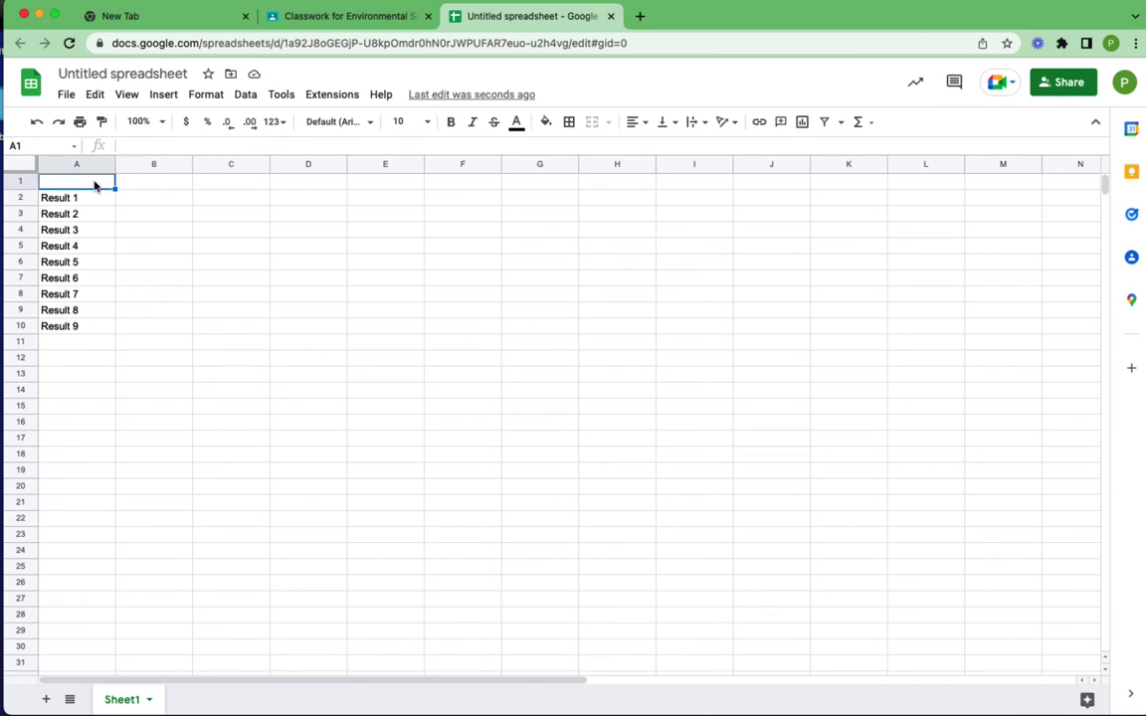
pyautogui.write('Names')
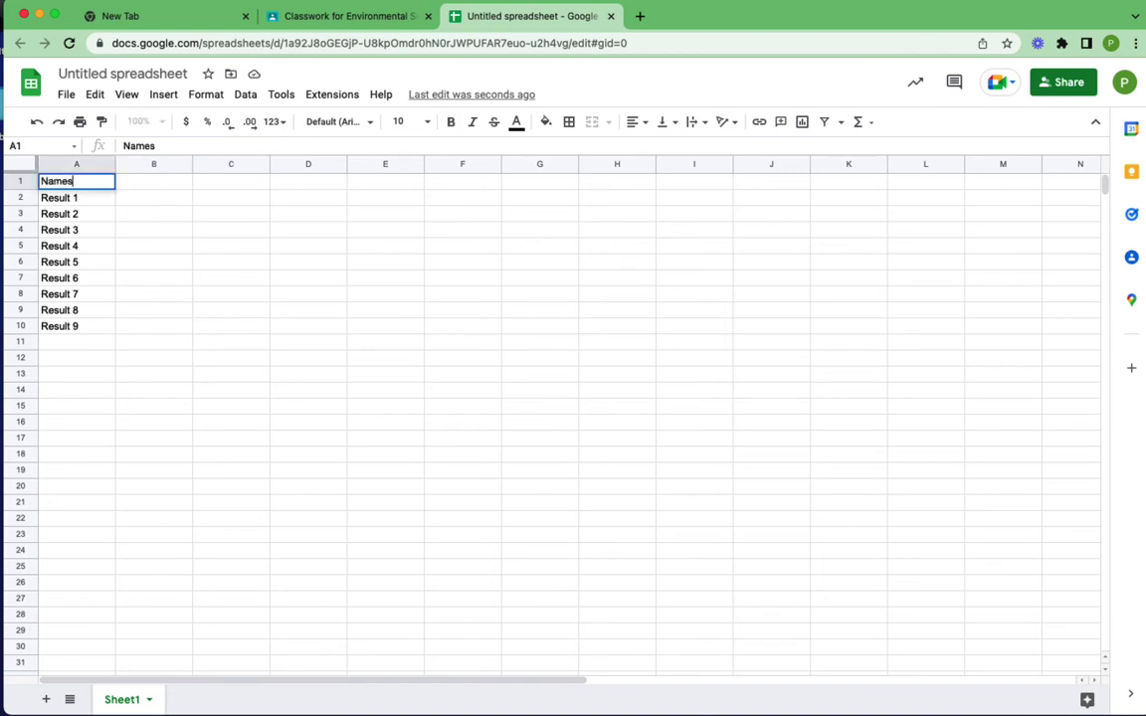
pyautogui.click(129, 185)
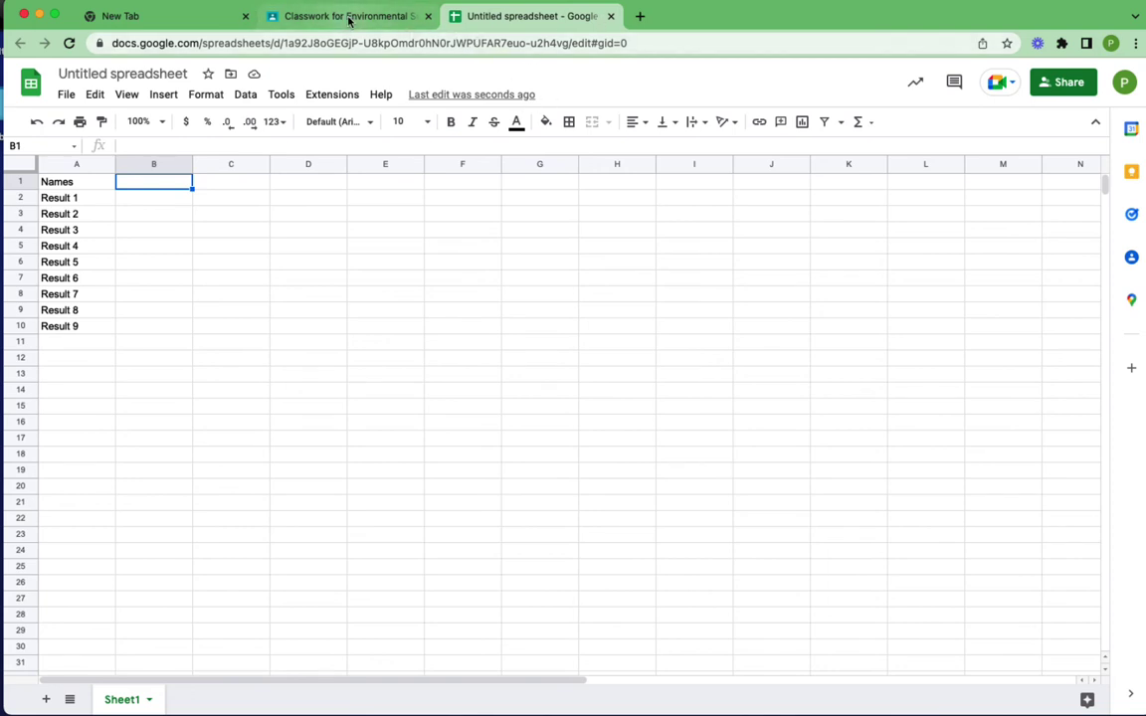
# - Close the spreadsheet and set its sharing in the assignment to "Students can edit file"
pyautogui.click(610, 16)
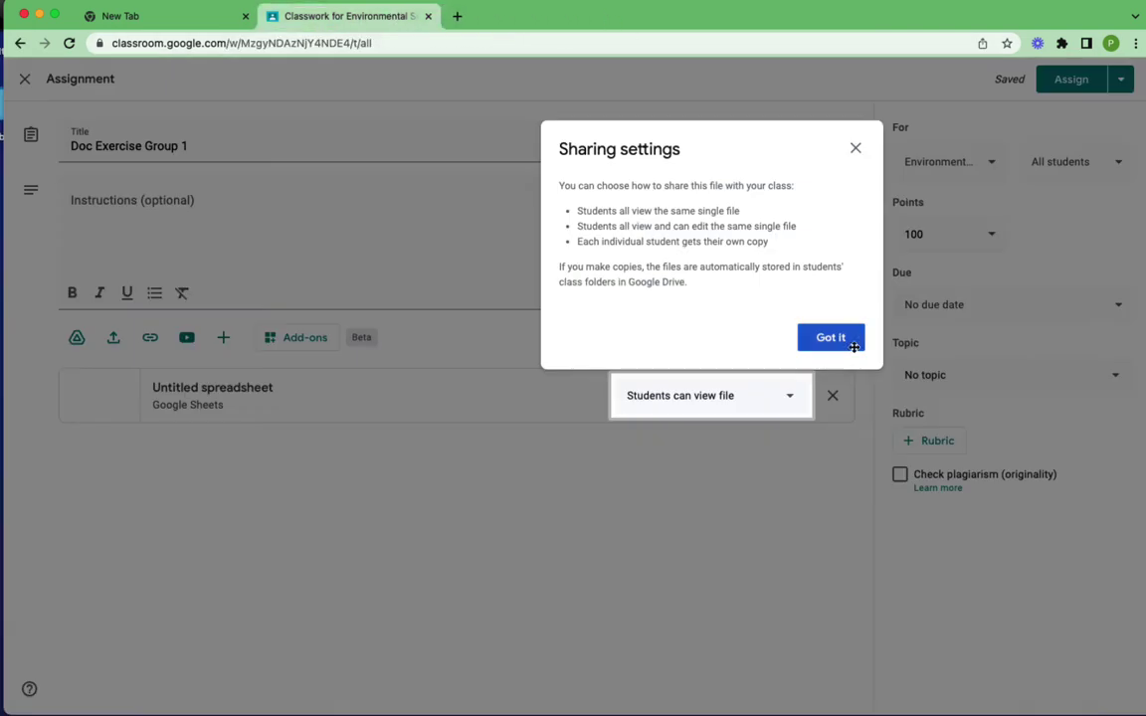
pyautogui.click(846, 338)
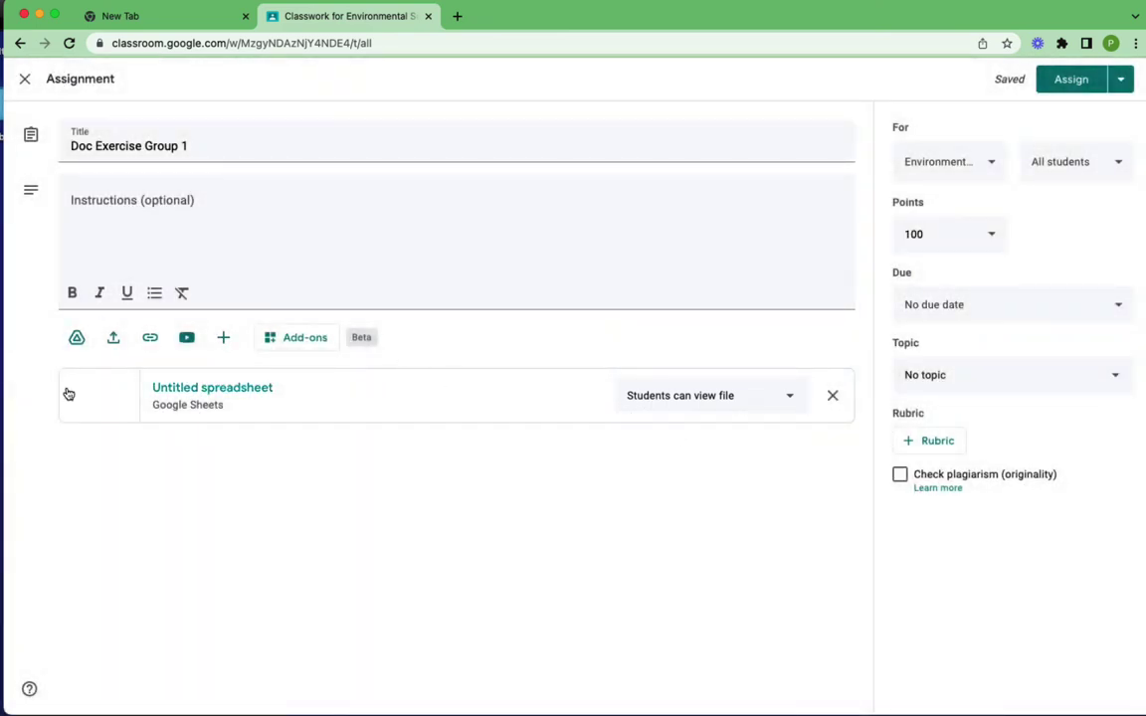
pyautogui.click(689, 397)
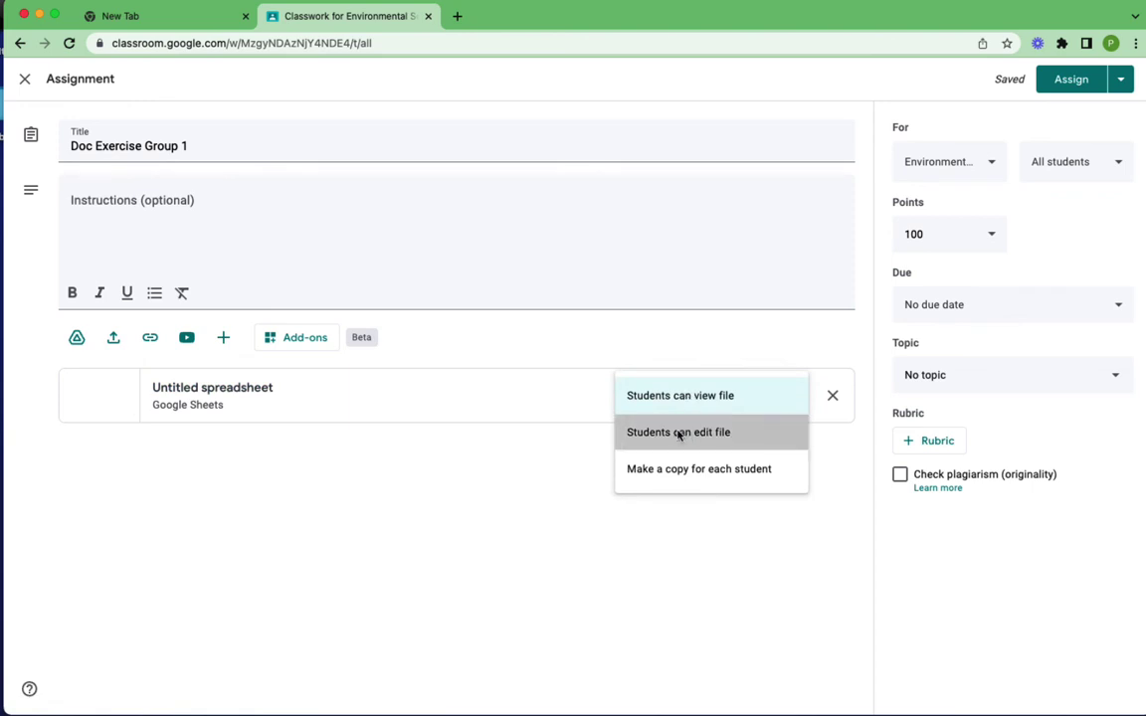
pyautogui.click(679, 434)
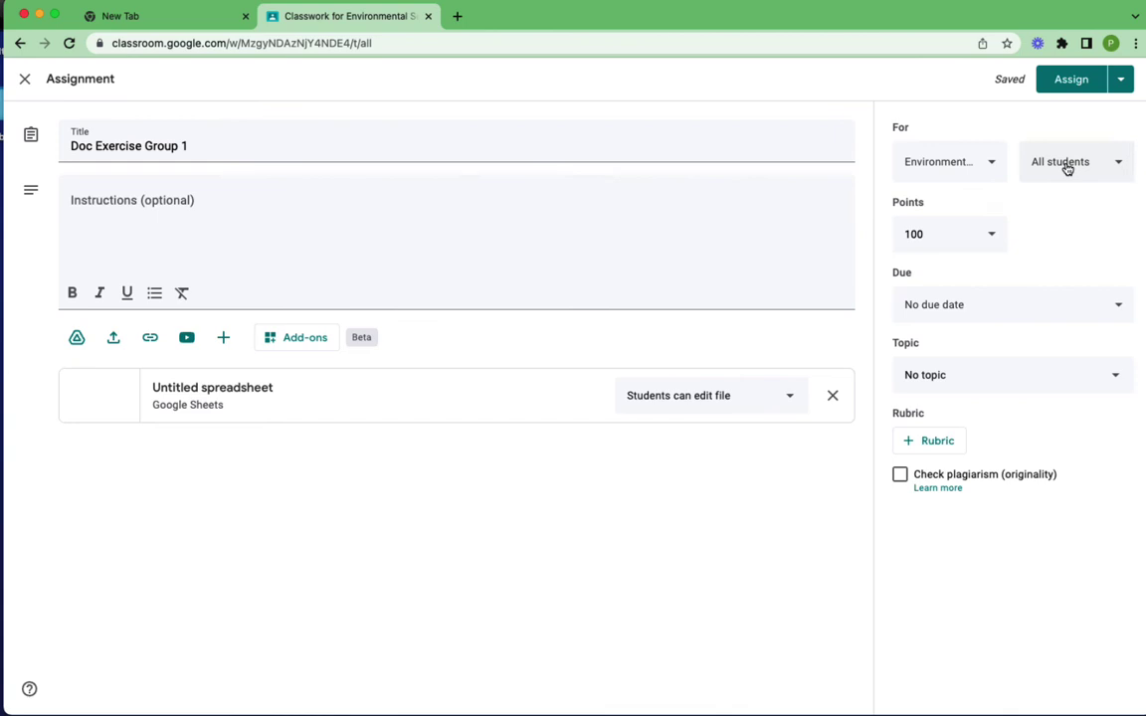
# - Limit Doc Exercise Group 1 to the first three individual students and assign it
pyautogui.click(1066, 165)
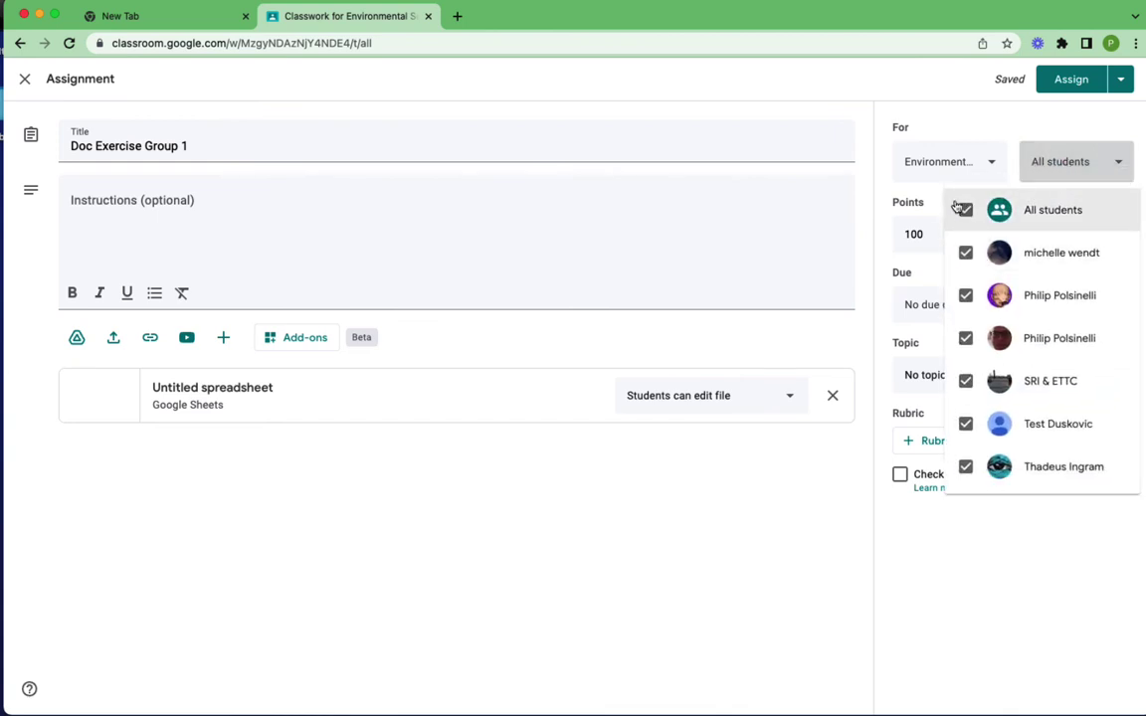
pyautogui.click(965, 210)
pyautogui.click(966, 252)
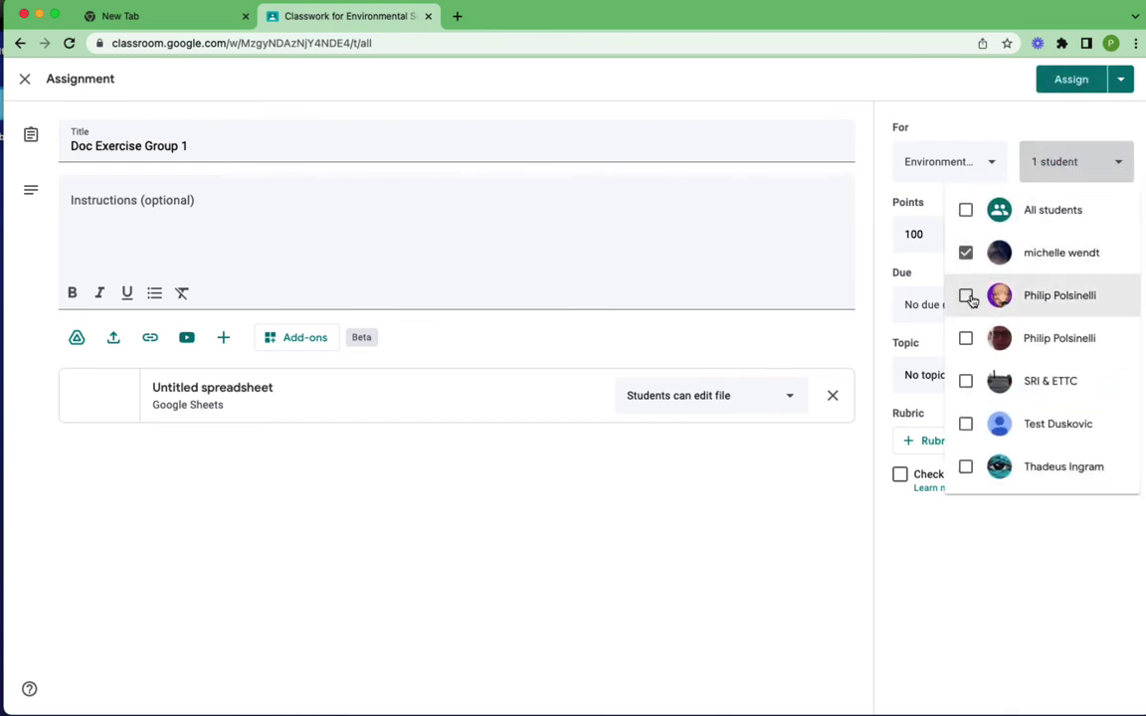
pyautogui.click(967, 296)
pyautogui.click(966, 338)
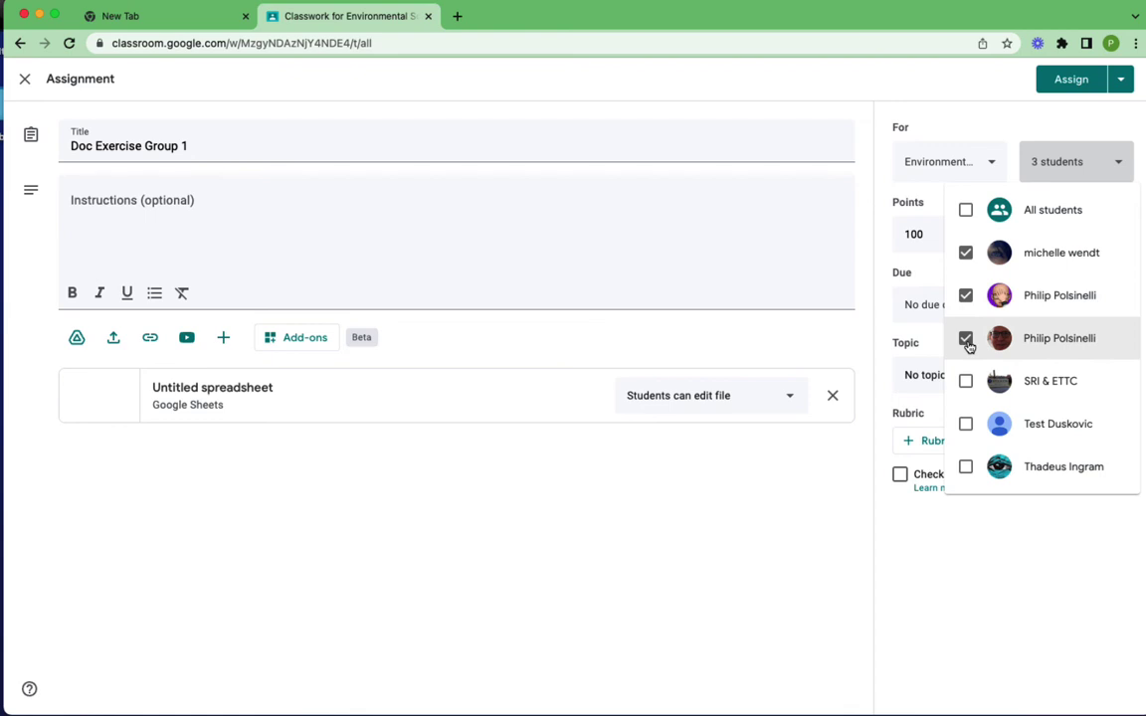
pyautogui.click(615, 532)
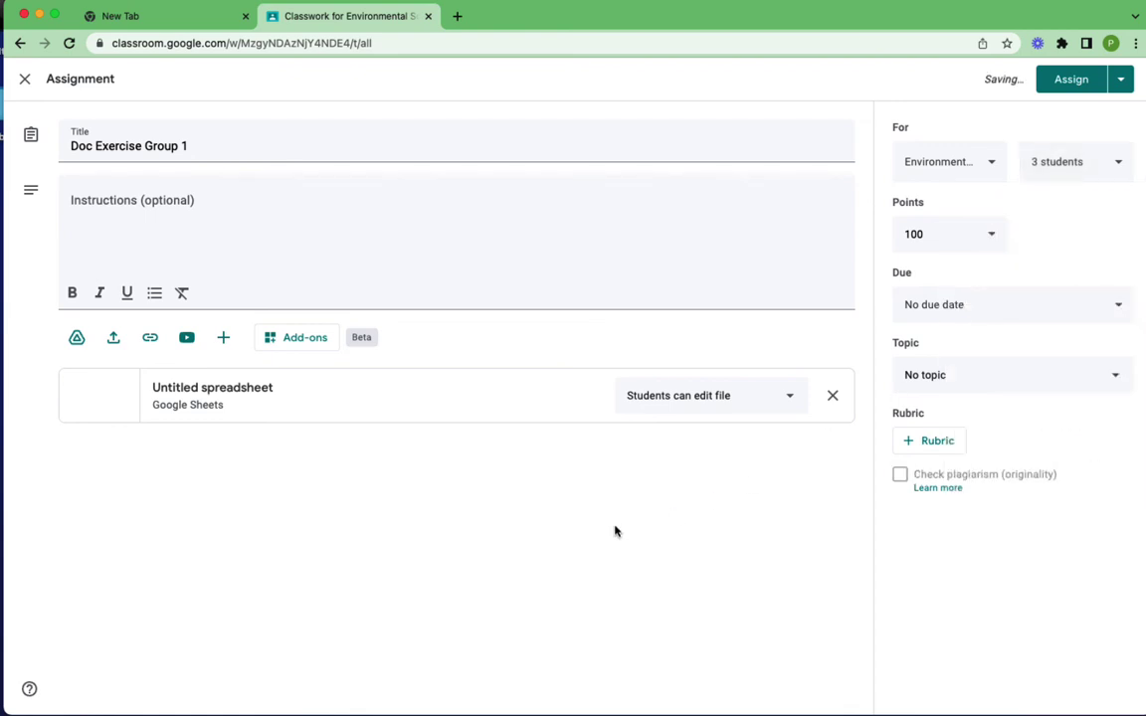
pyautogui.click(1071, 80)
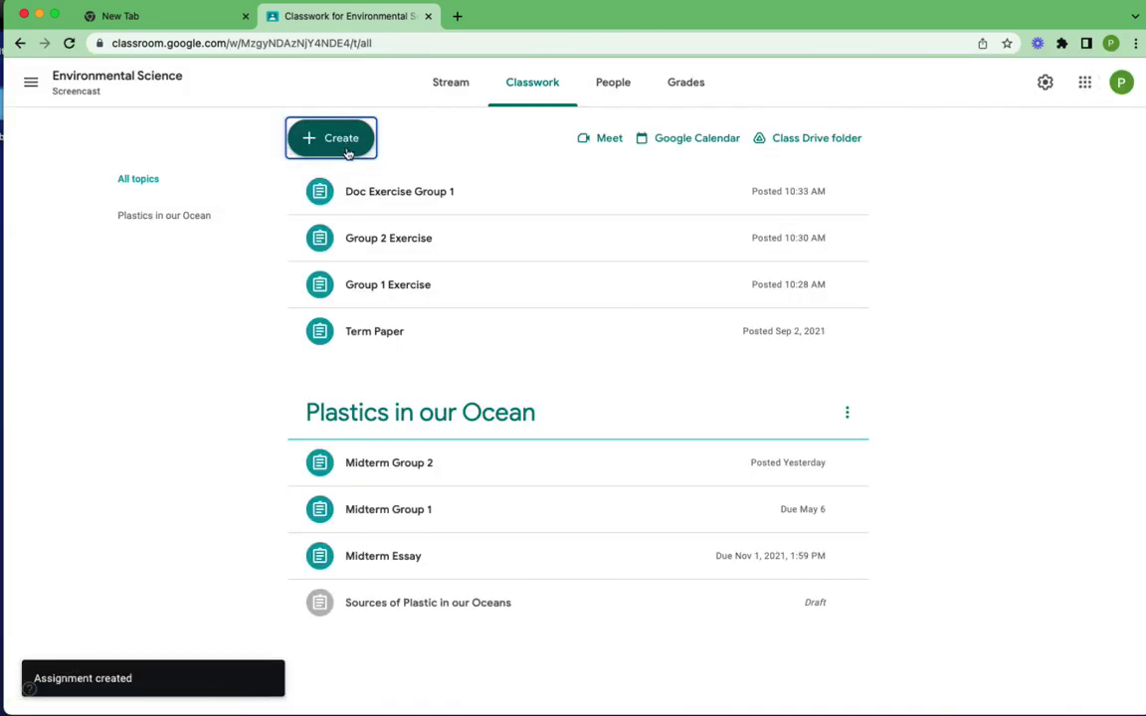
# - Reuse the Doc Exercise Group 1 post with new copies of all attachments and retitle it "Doc Exercise Group 2"
pyautogui.click(347, 147)
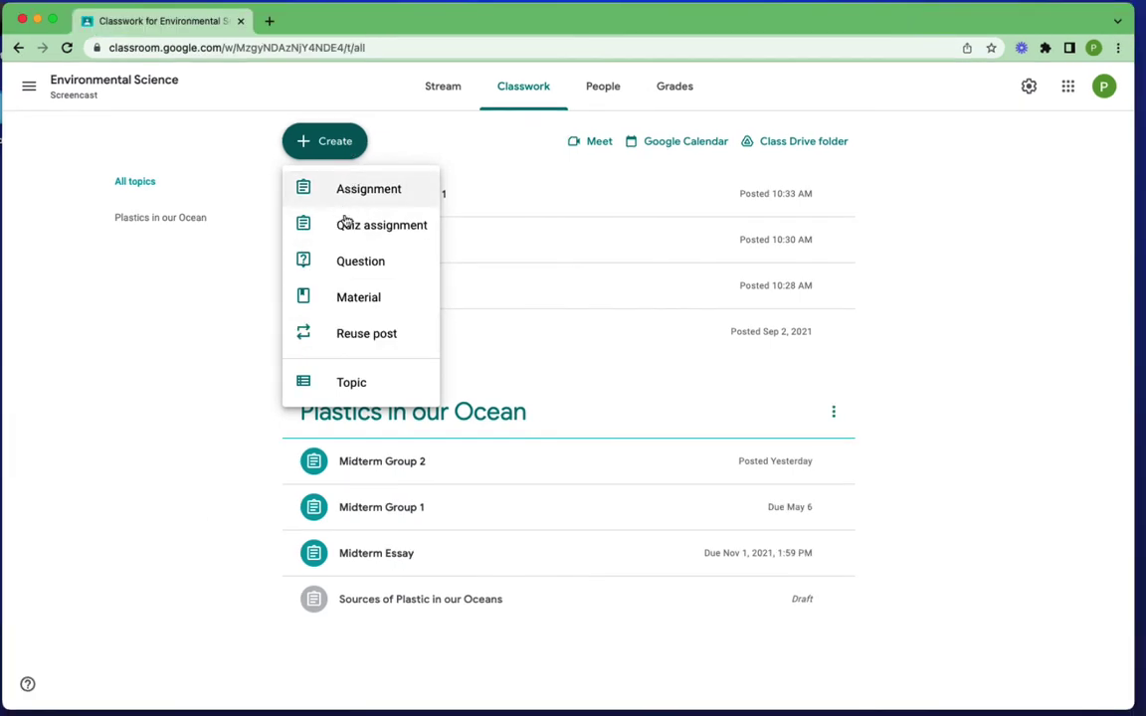
pyautogui.click(318, 336)
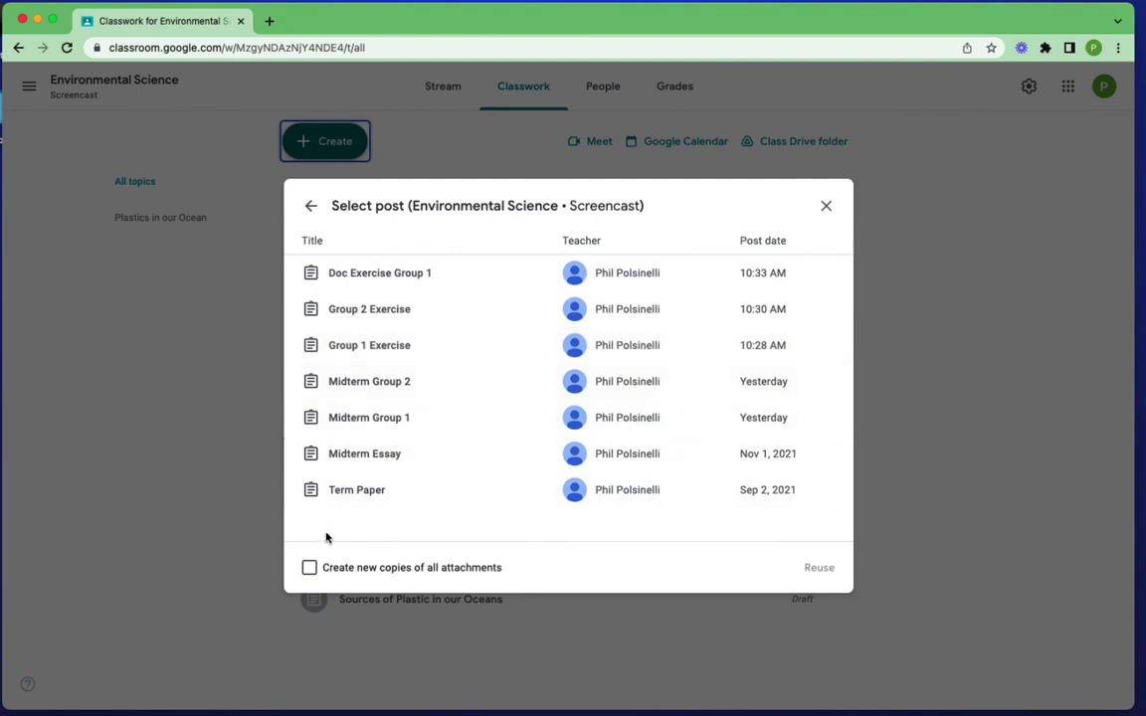
pyautogui.click(396, 276)
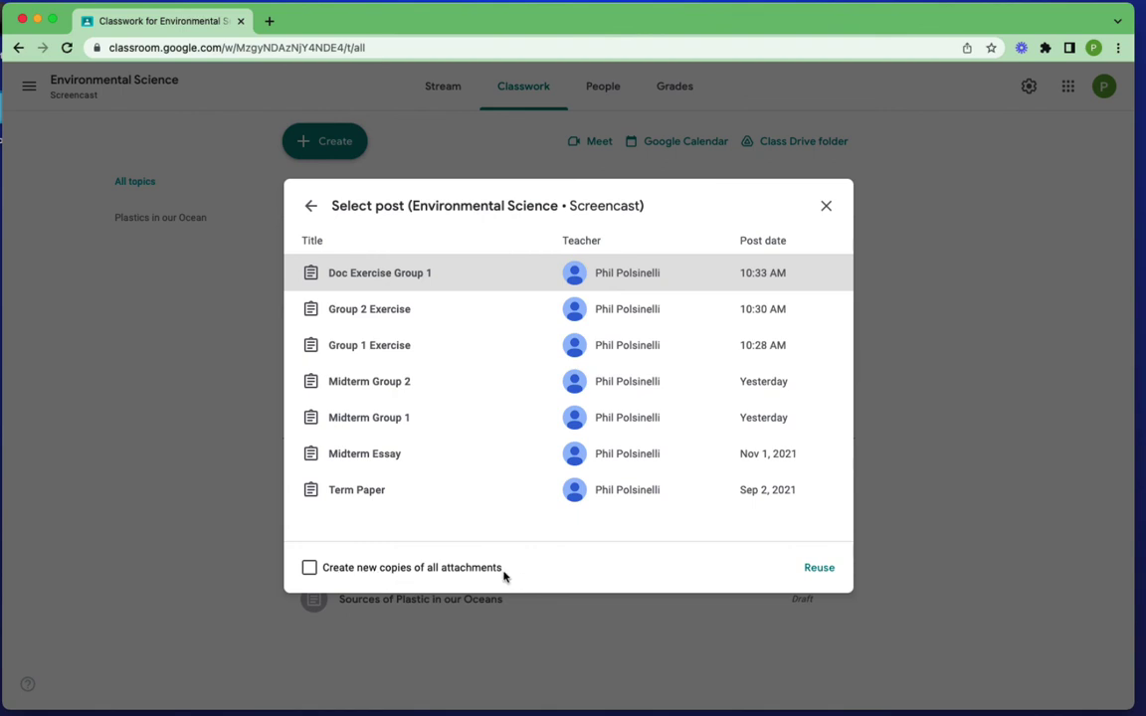
pyautogui.click(309, 567)
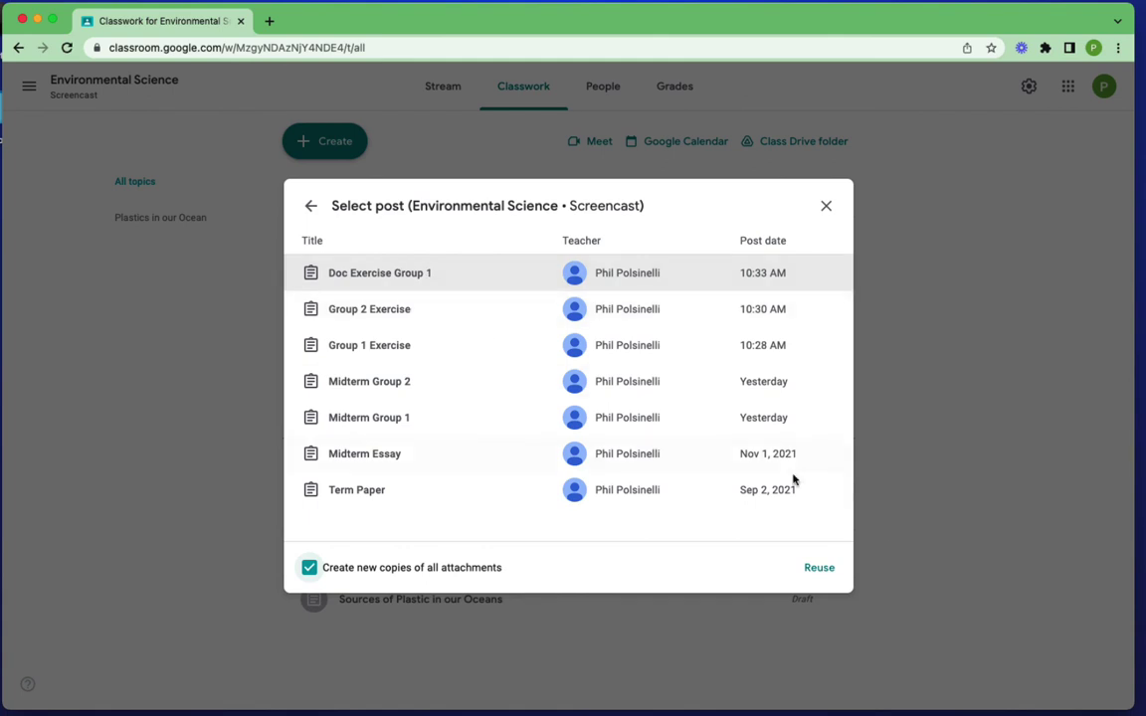
pyautogui.click(818, 570)
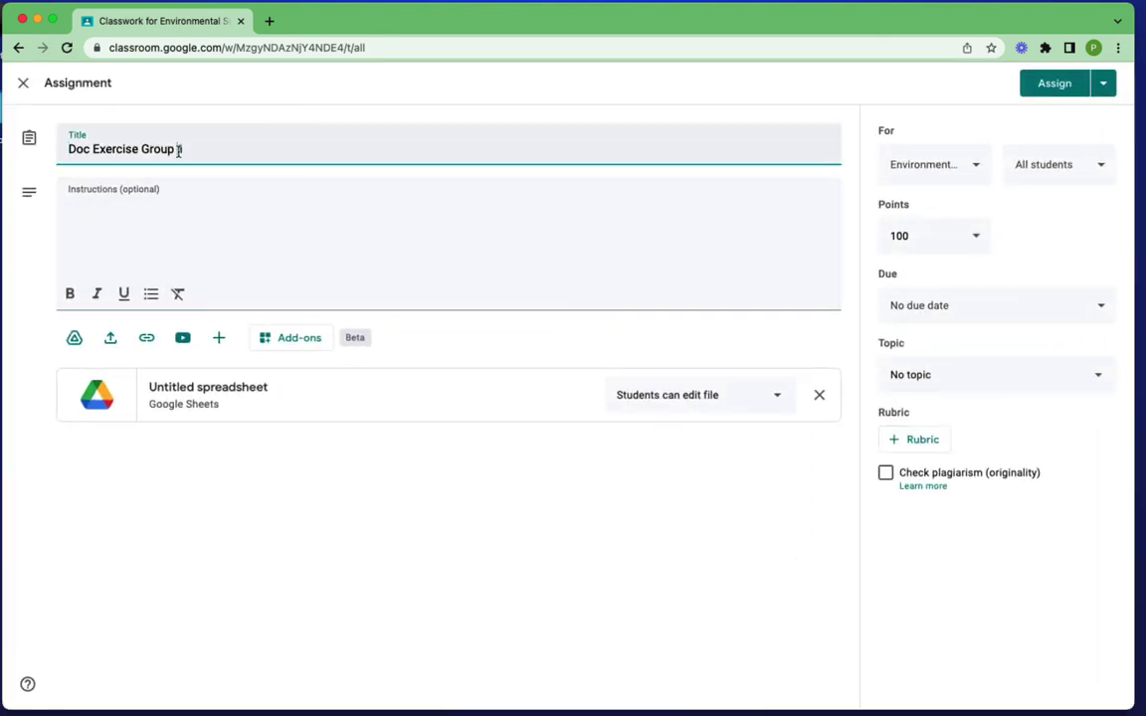
pyautogui.moveTo(178, 150); pyautogui.dragTo(187, 150)
pyautogui.write('2')
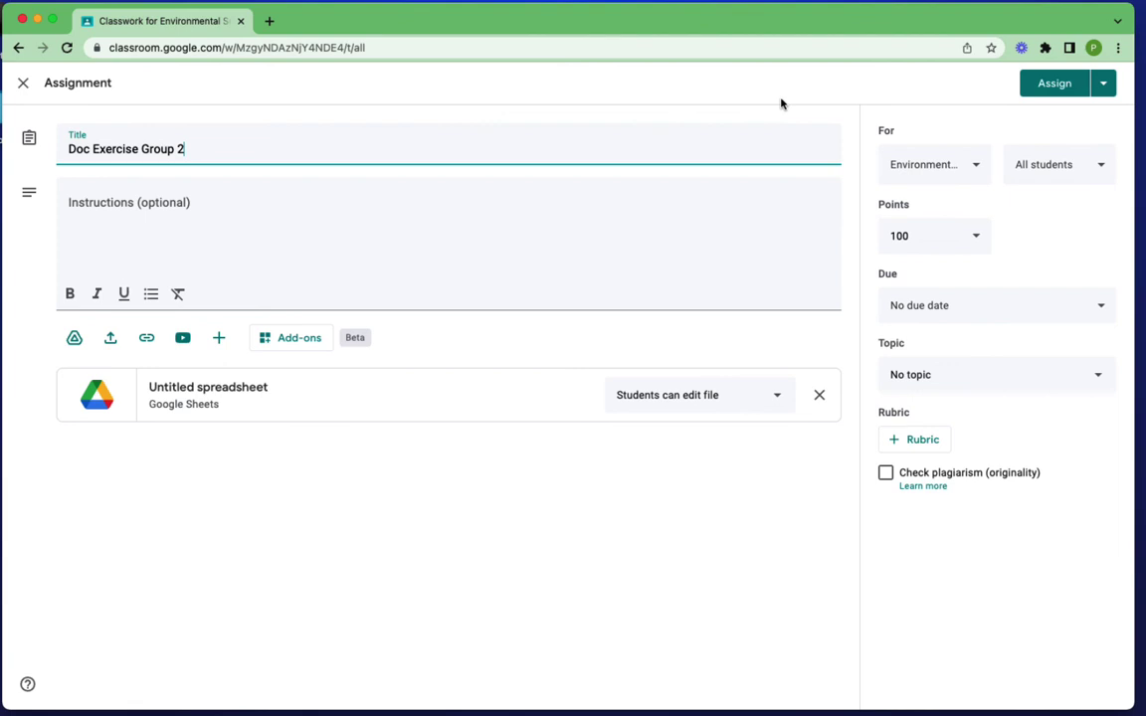
# - Exclude the first three individual students from Doc Exercise Group 2 and assign it
pyautogui.click(1070, 157)
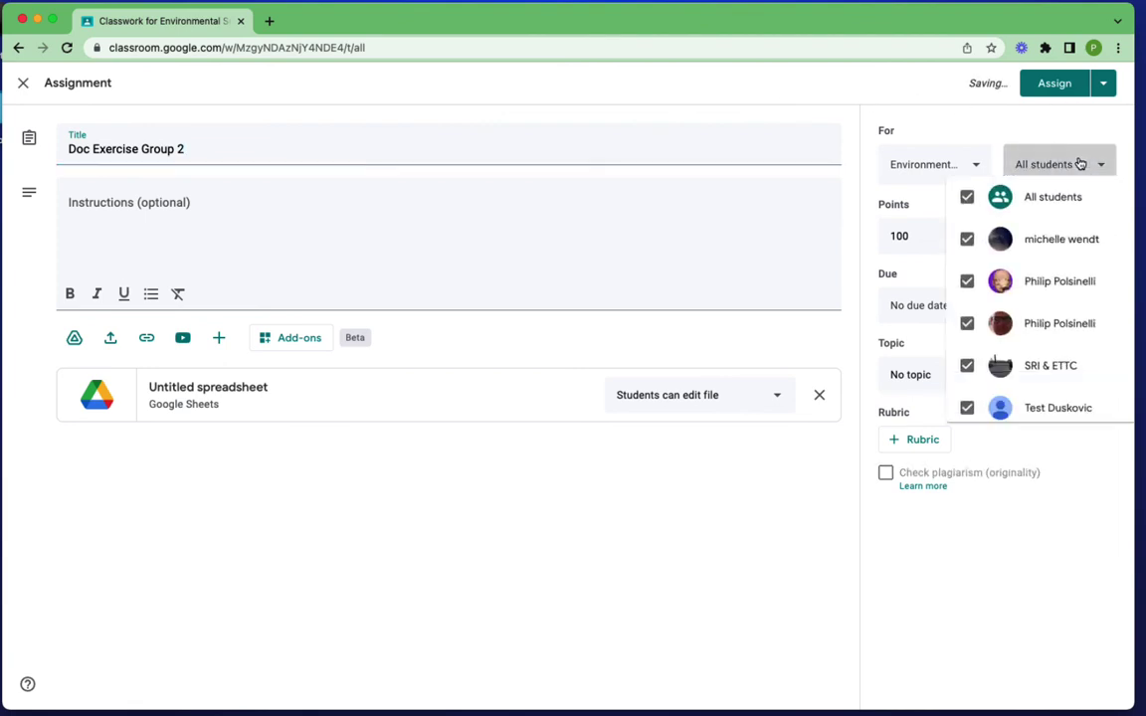
pyautogui.click(950, 254)
pyautogui.click(952, 298)
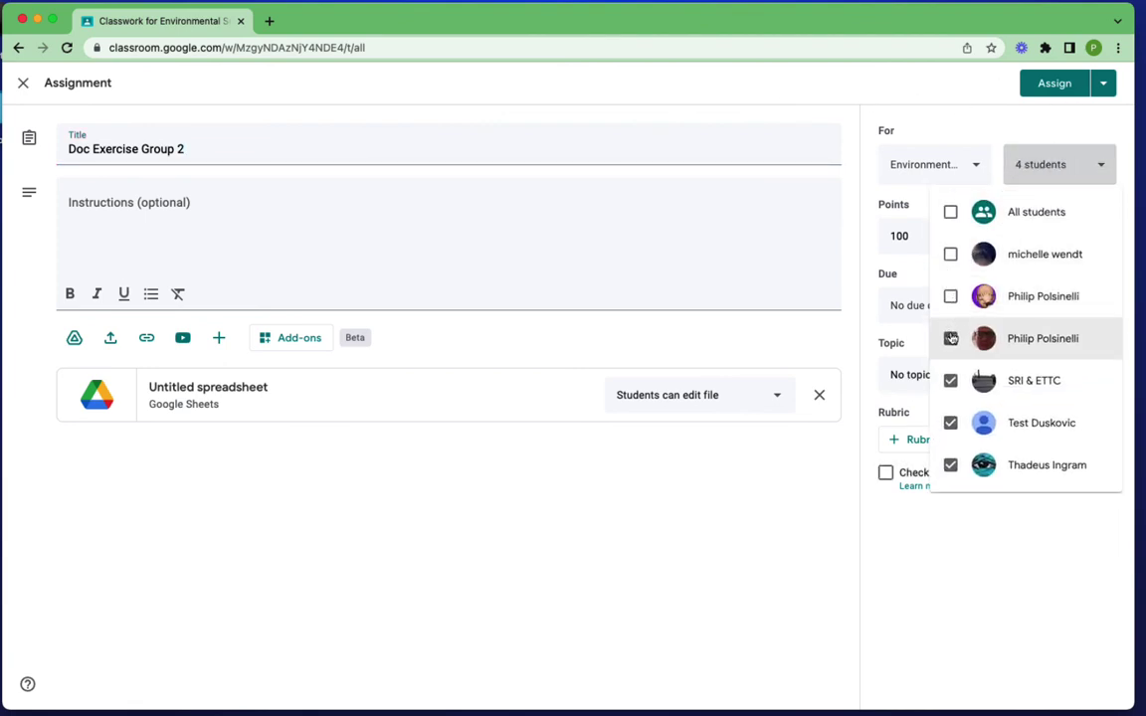
pyautogui.click(936, 524)
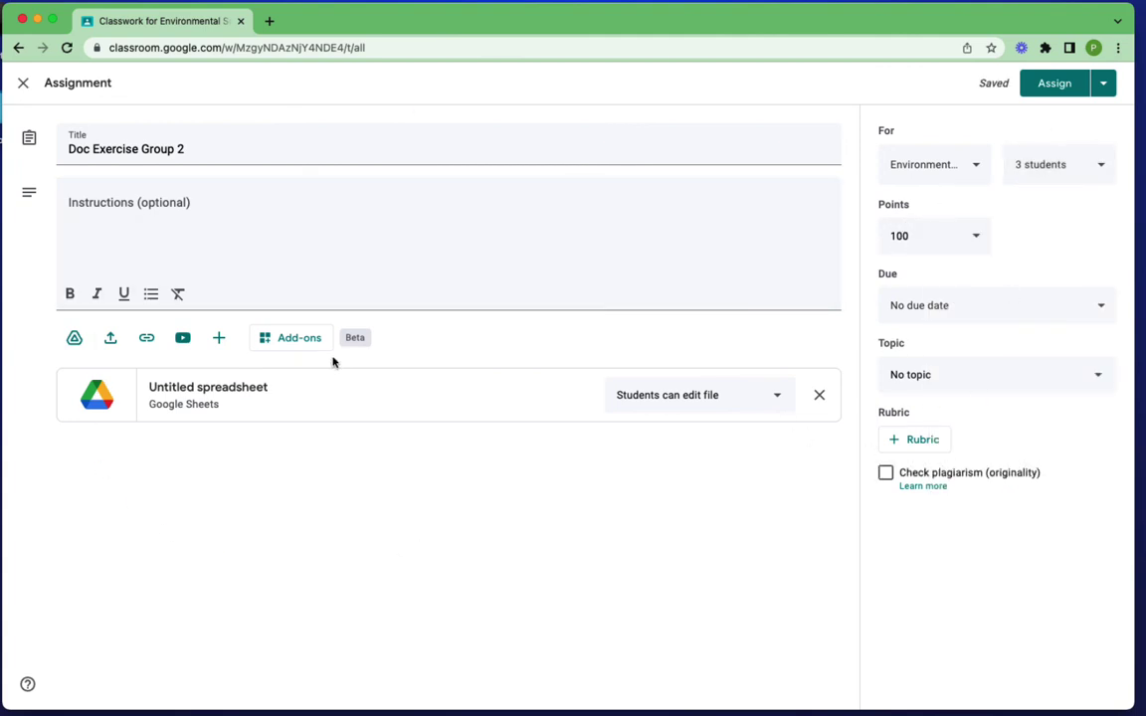
pyautogui.click(1055, 88)
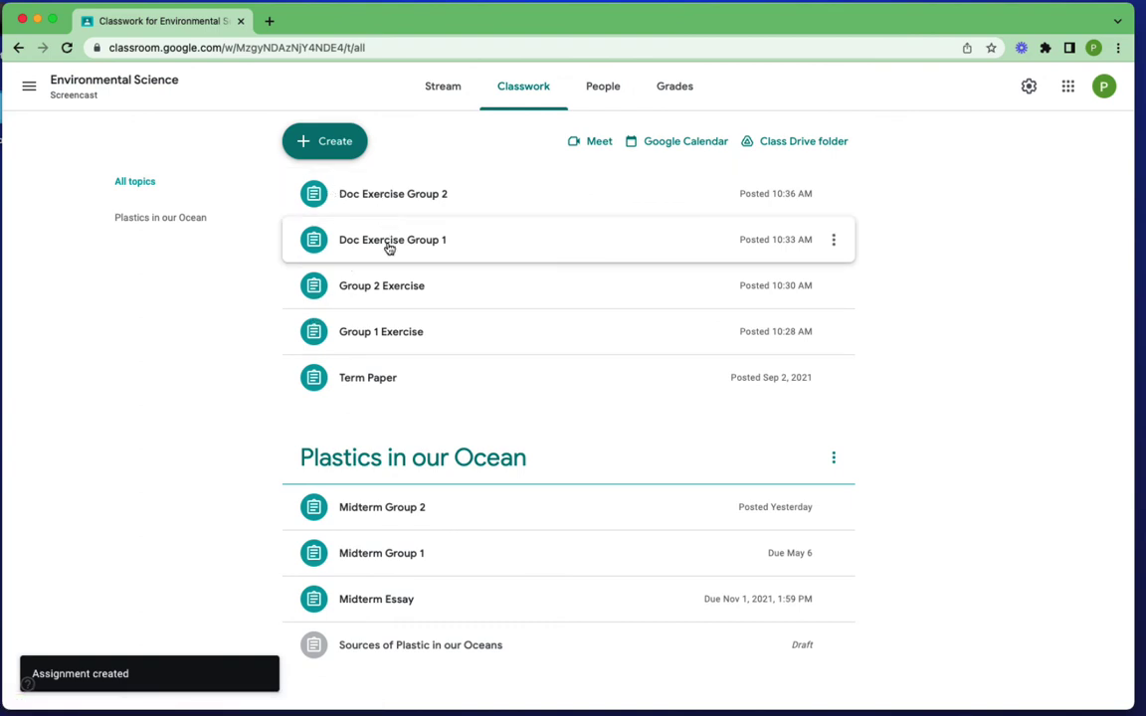
# - Switch to the first of the other Chrome profiles and view the Environmental Science classwork in Google Classroom as that student
pyautogui.click(1092, 48)
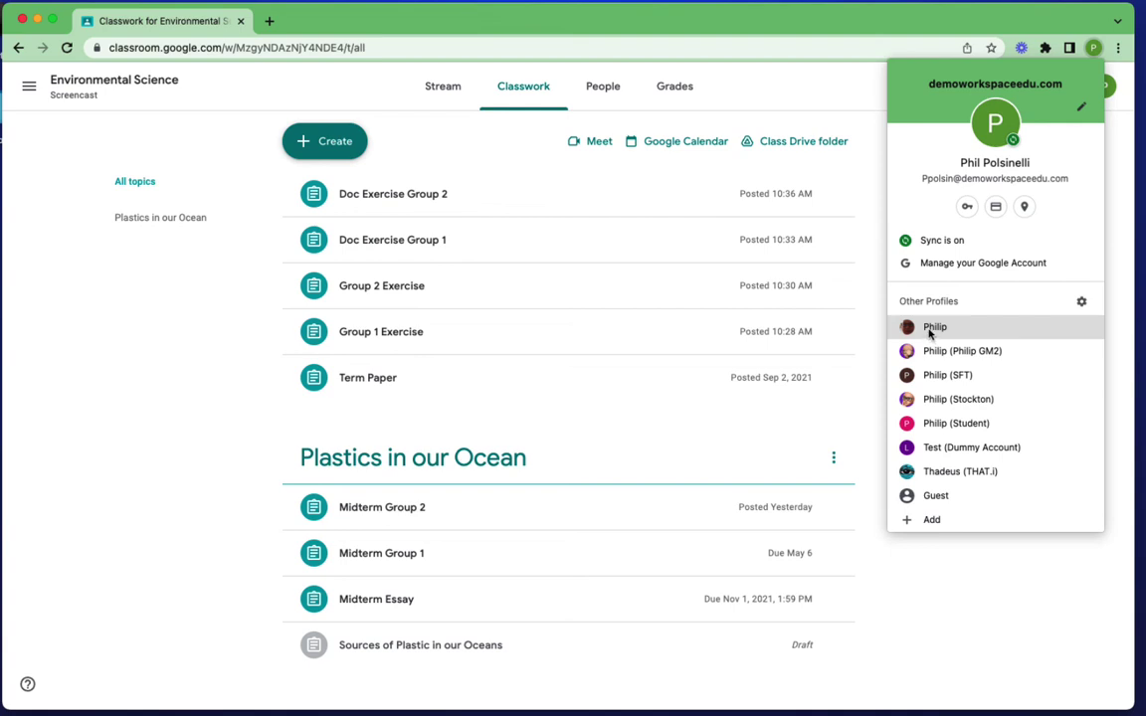
pyautogui.click(931, 329)
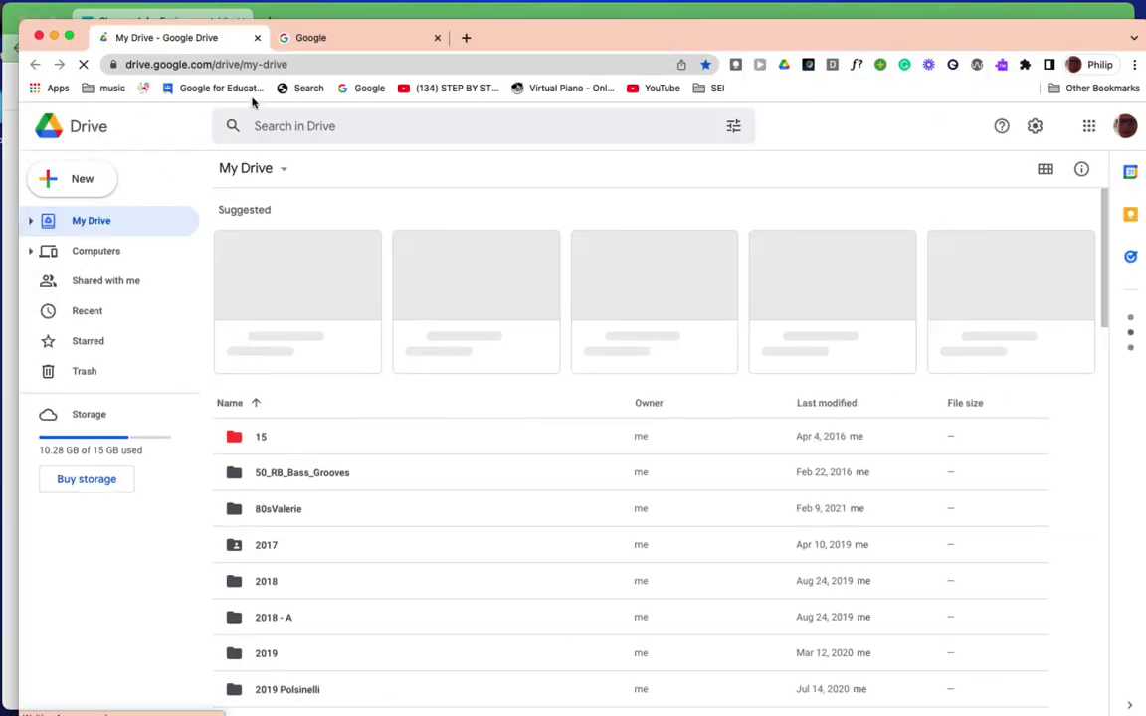
pyautogui.click(361, 64)
pyautogui.write('clas')
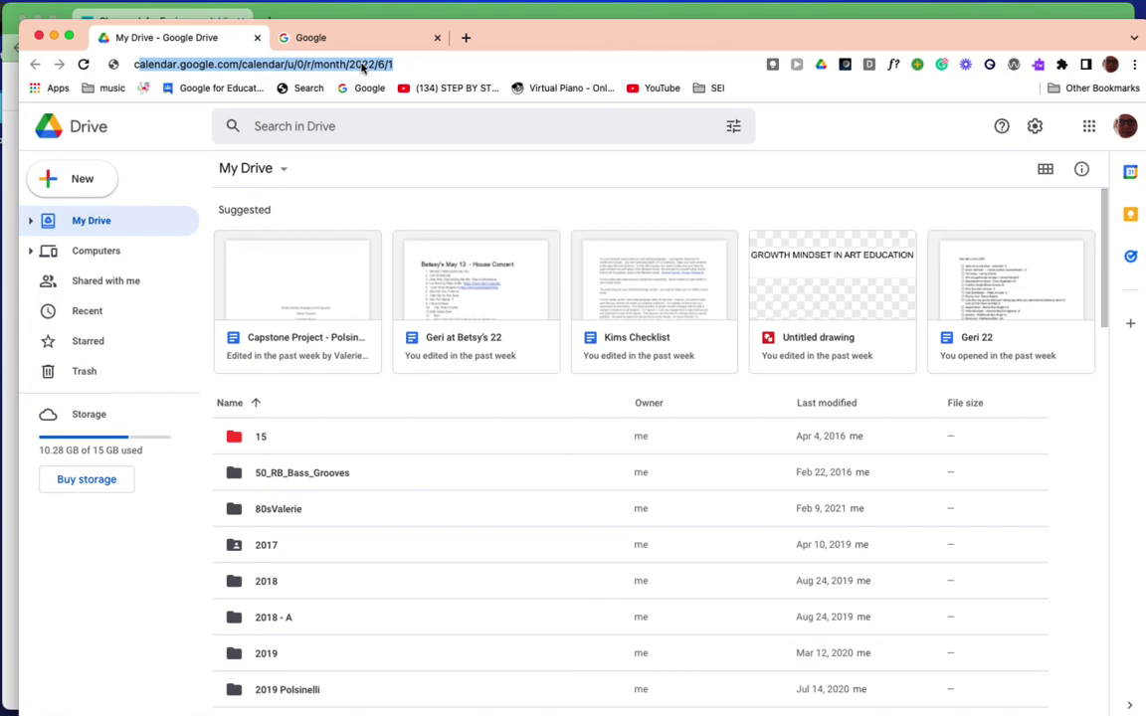
pyautogui.press('Return')
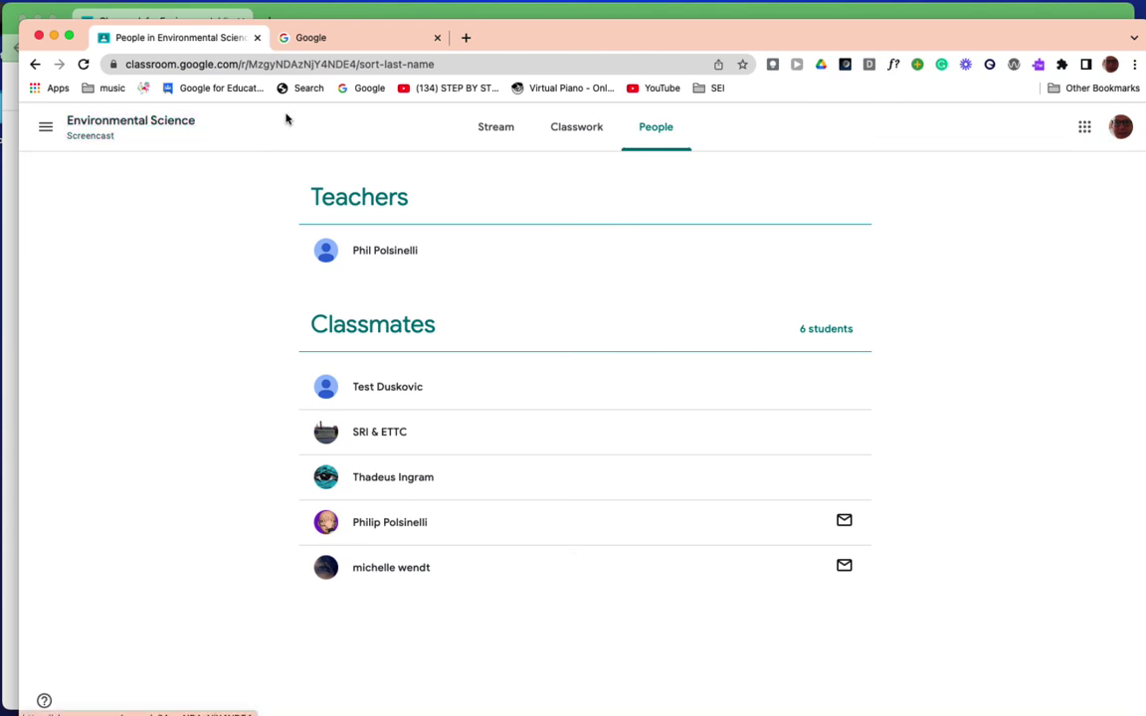
pyautogui.click(568, 135)
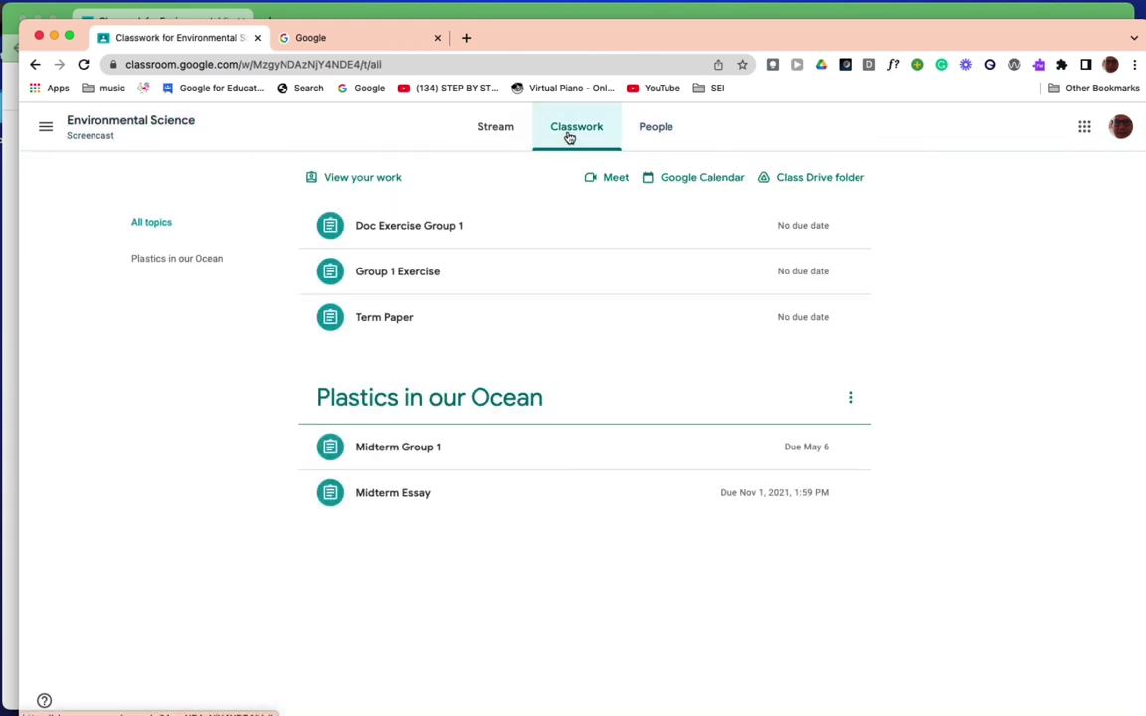